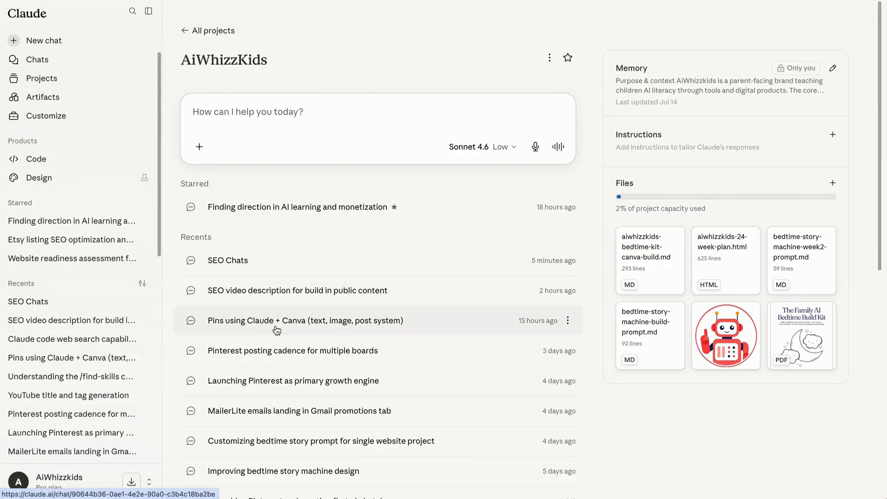
# Step: Open the "Pins using Claude + Canva (text, image, post system)" chat and review the Format H template and Week 6 recap messages
pyautogui.click(277, 330)
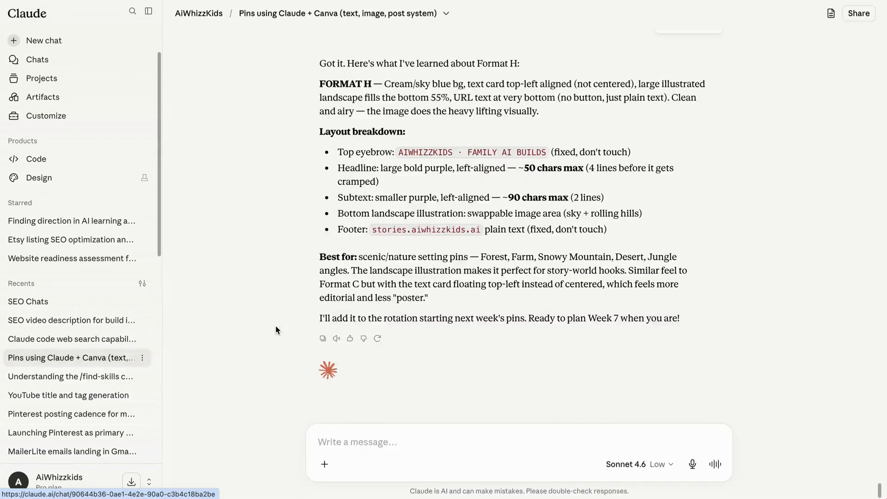
pyautogui.scroll(10, 515, 314)
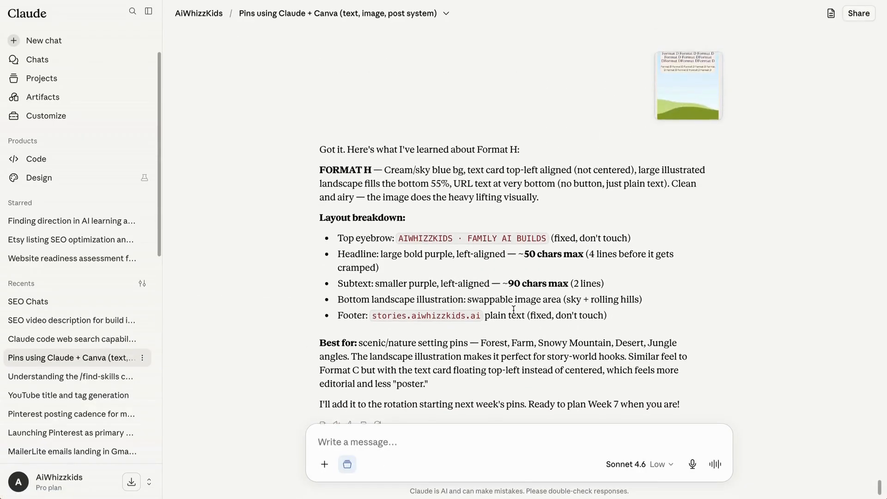
pyautogui.scroll(3, 514, 314)
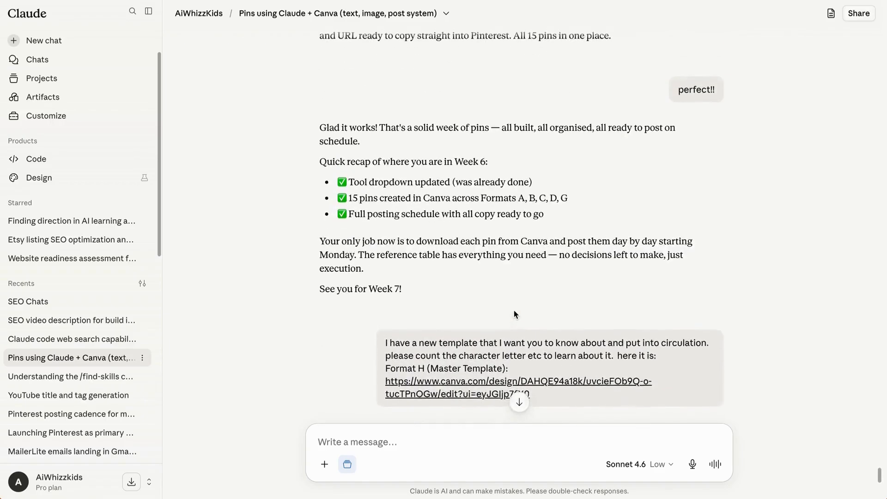
pyautogui.scroll(-1, 562, 207)
pyautogui.scroll(10, 561, 212)
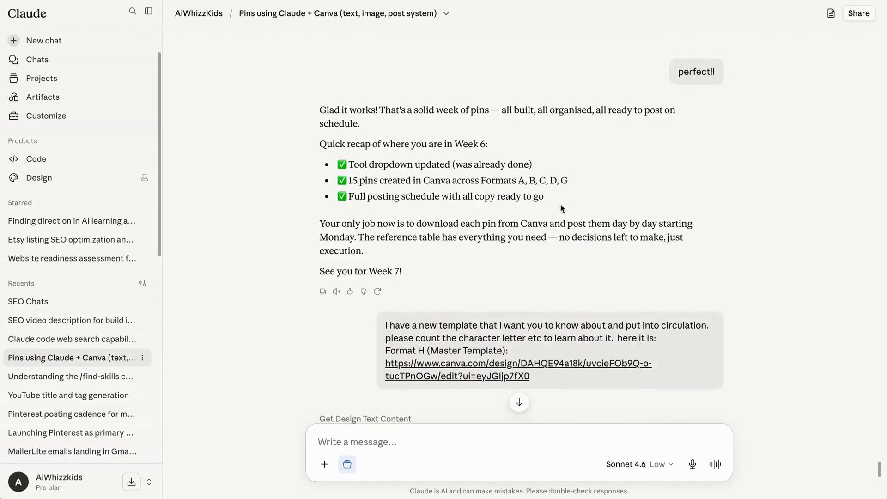
pyautogui.scroll(-4, 637, 285)
pyautogui.scroll(1, 637, 284)
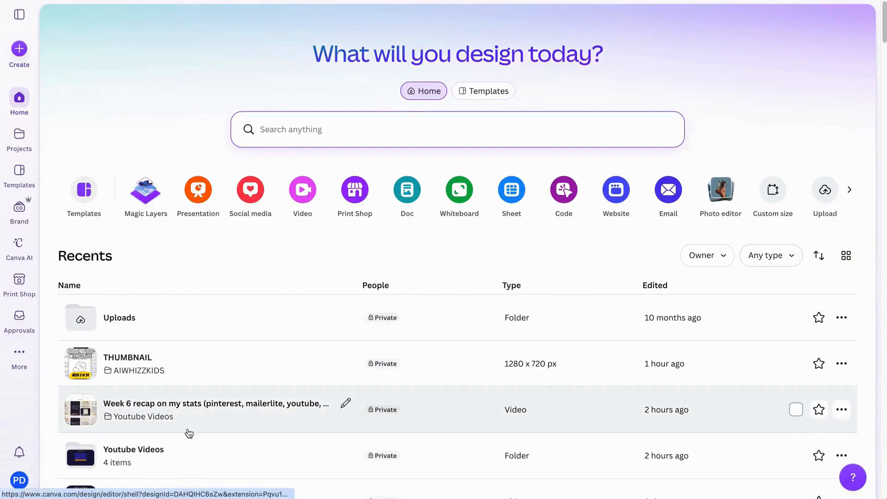
# Step: Switch to Canva and open the Pins folder inside the AIWHIZZKIDS project folder
pyautogui.scroll(-1, 192, 453)
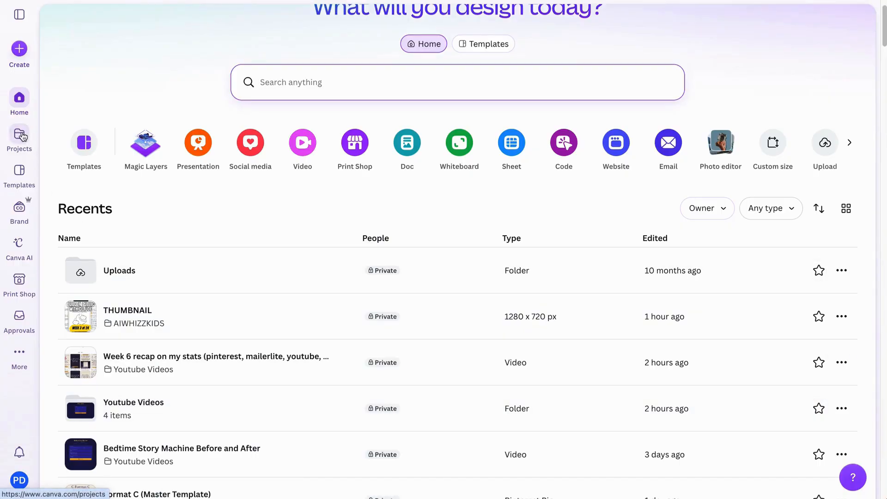
pyautogui.scroll(-3, 264, 340)
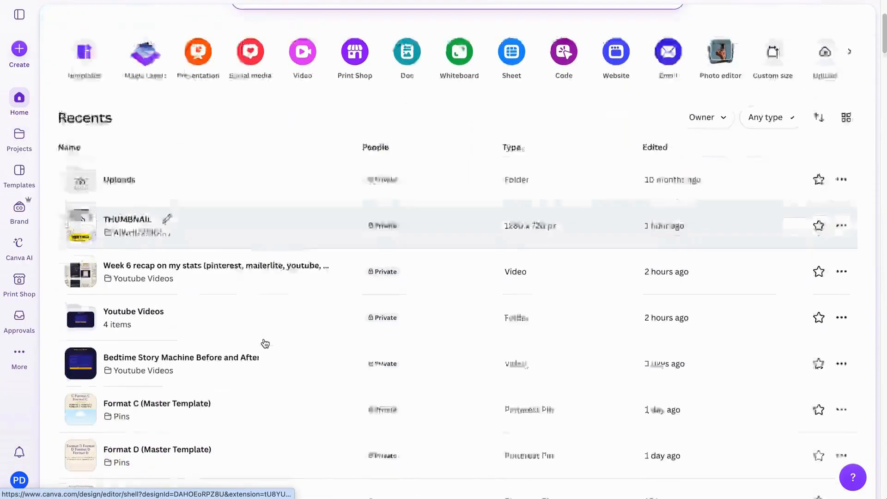
pyautogui.scroll(-6, 168, 346)
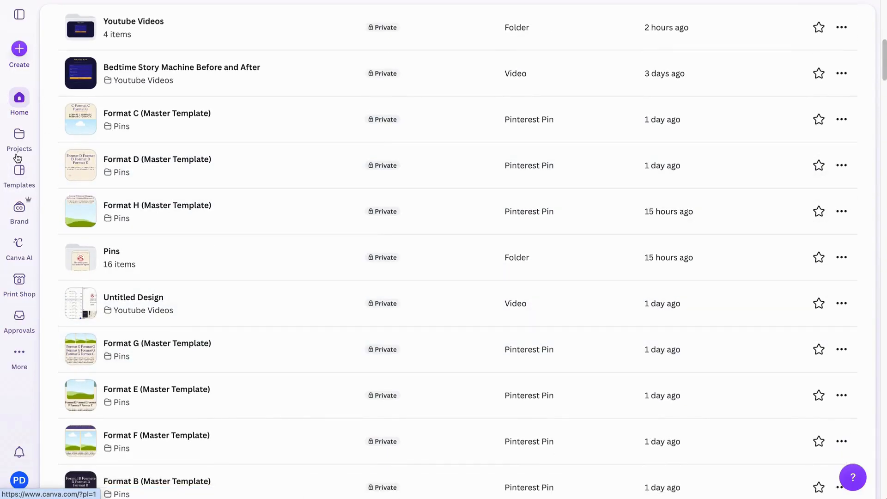
pyautogui.click(18, 138)
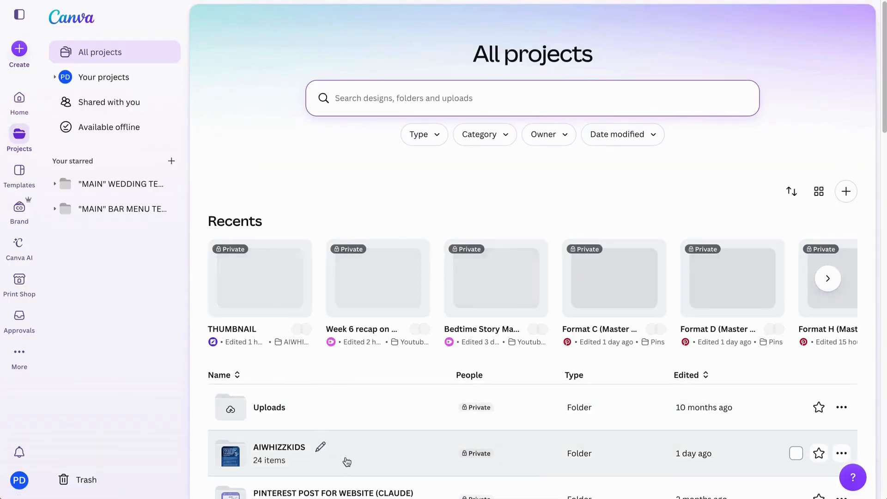
pyautogui.click(347, 458)
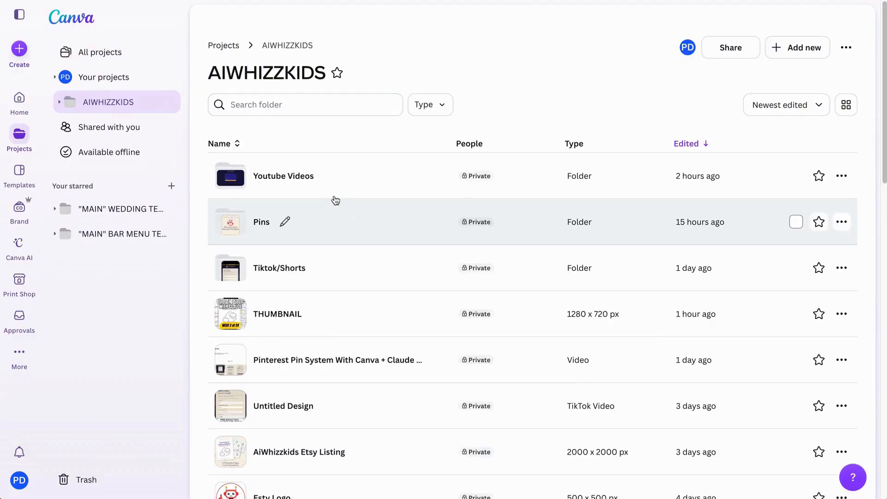
pyautogui.click(349, 226)
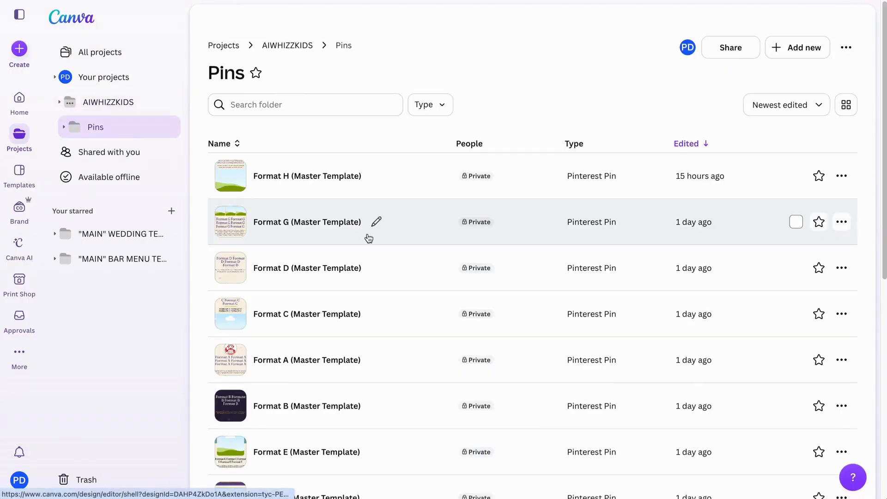
# Step: Open the Format A, B, C, D, E and F master templates one after another from the Pins folder to view them
pyautogui.scroll(-2, 399, 284)
pyautogui.scroll(-5, 398, 284)
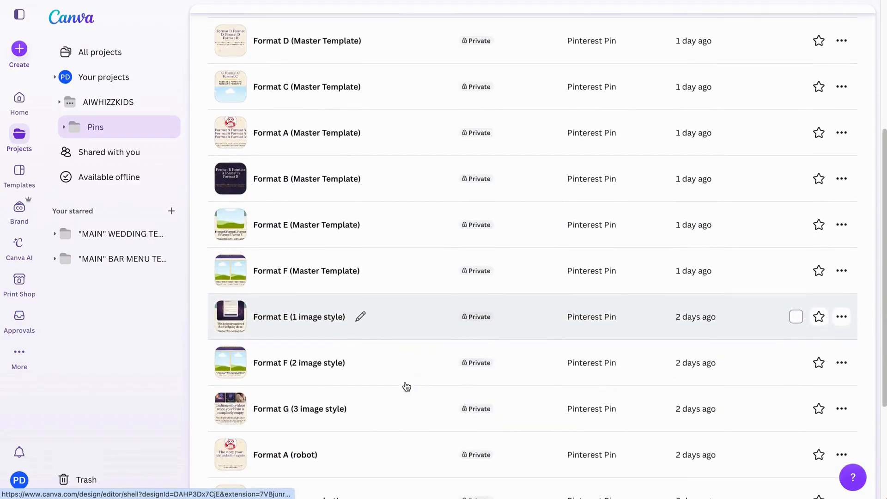
pyautogui.scroll(1, 343, 302)
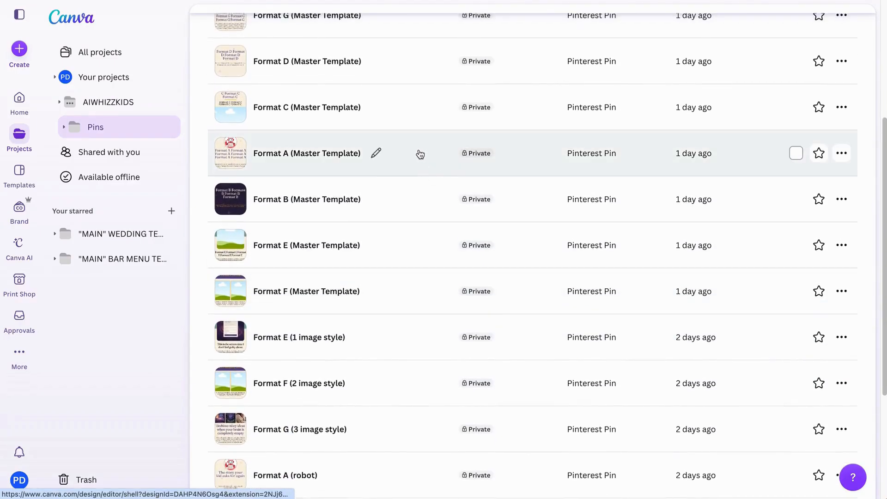
pyautogui.click(426, 157)
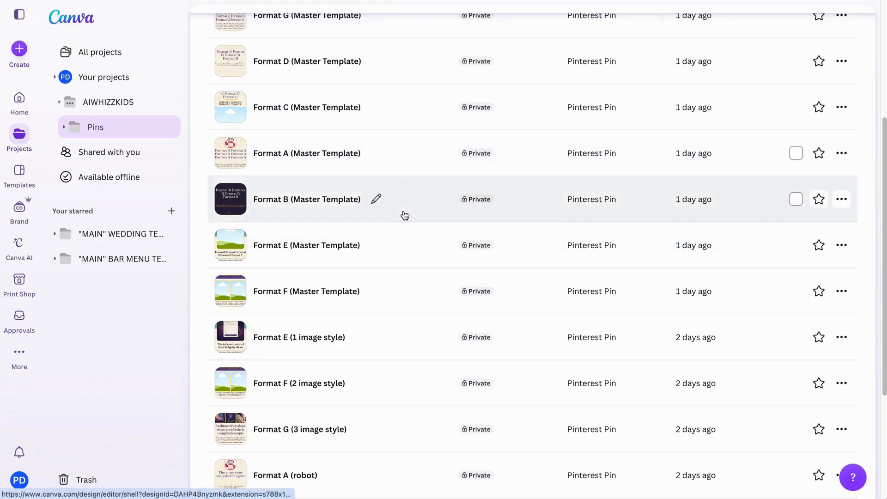
pyautogui.click(403, 214)
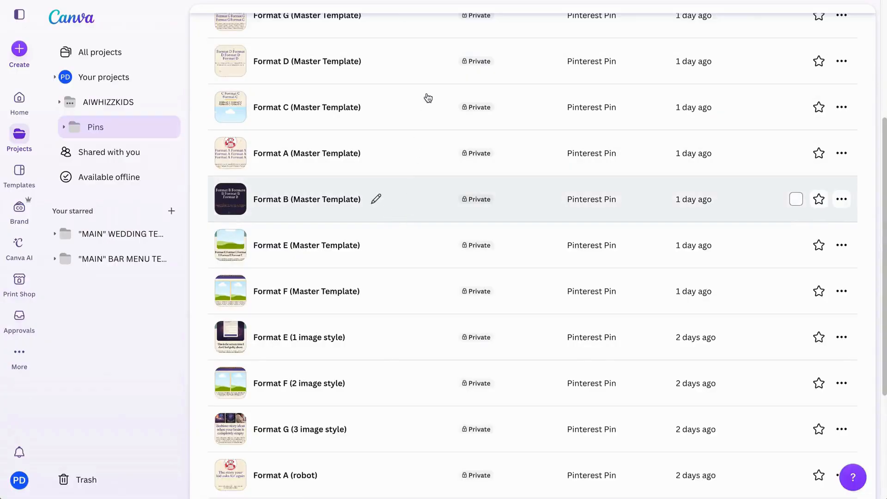
pyautogui.click(412, 119)
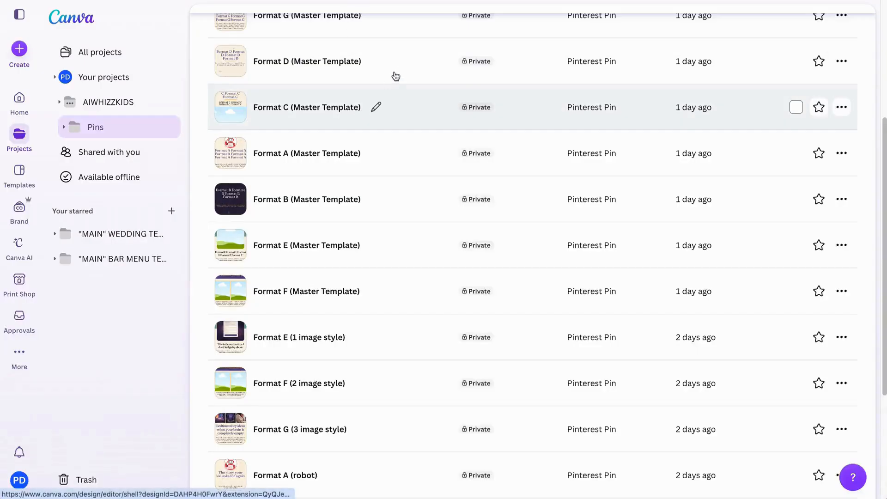
pyautogui.click(394, 76)
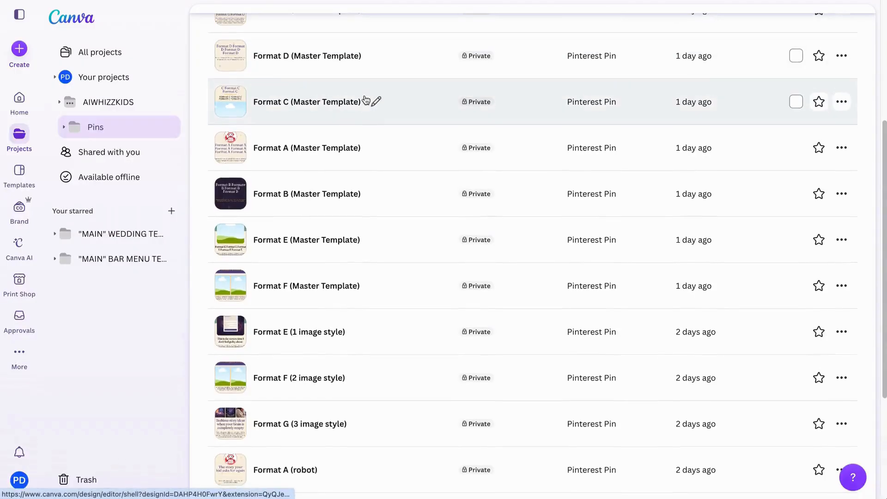
pyautogui.scroll(3, 366, 103)
pyautogui.scroll(-2, 397, 231)
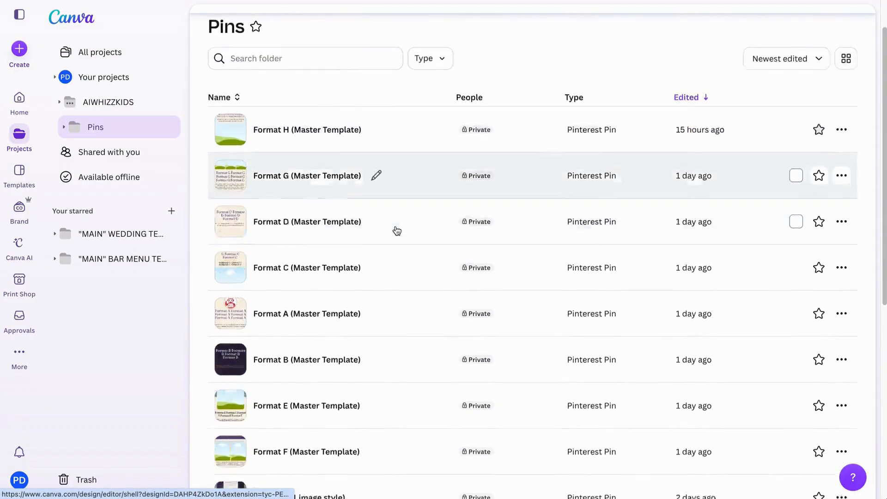
pyautogui.click(401, 357)
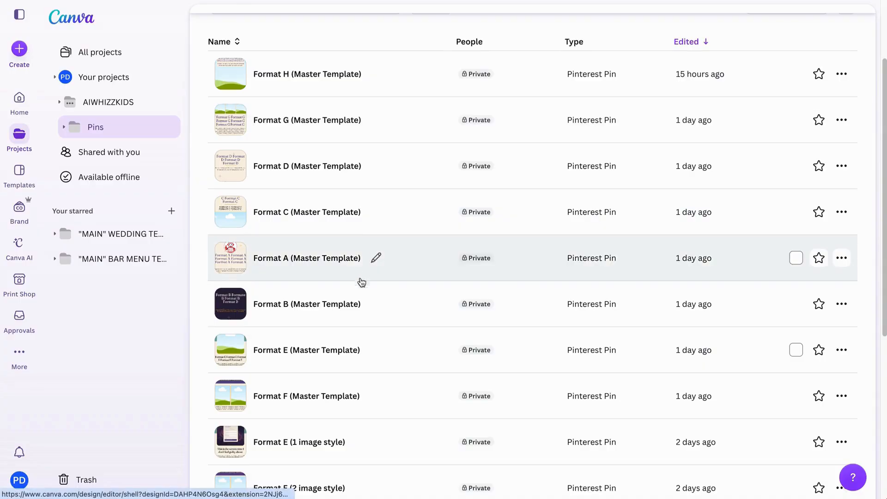
pyautogui.click(400, 401)
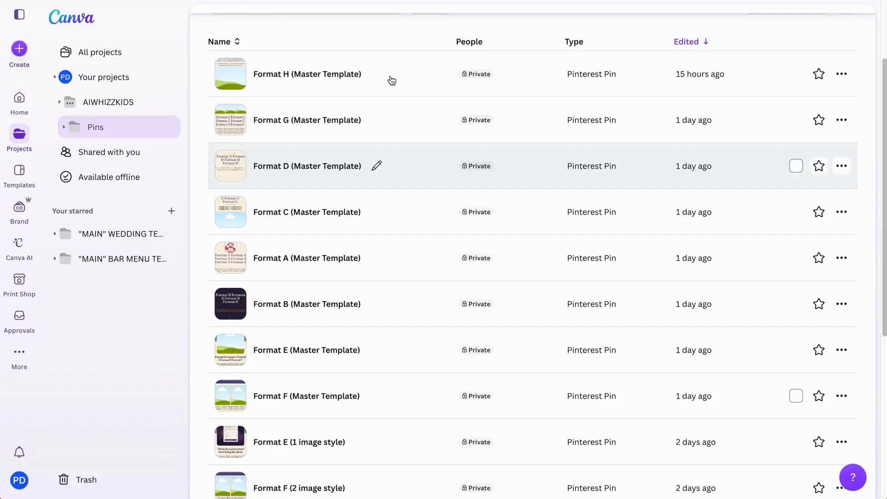
# Step: Open the Format H (Master Template) design for editing and check its large image area
pyautogui.click(278, 74)
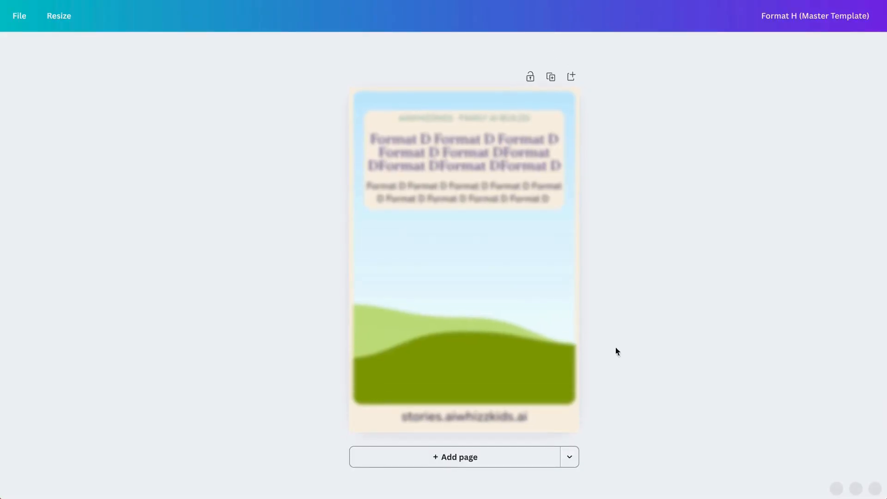
pyautogui.click(487, 335)
pyautogui.click(18, 93)
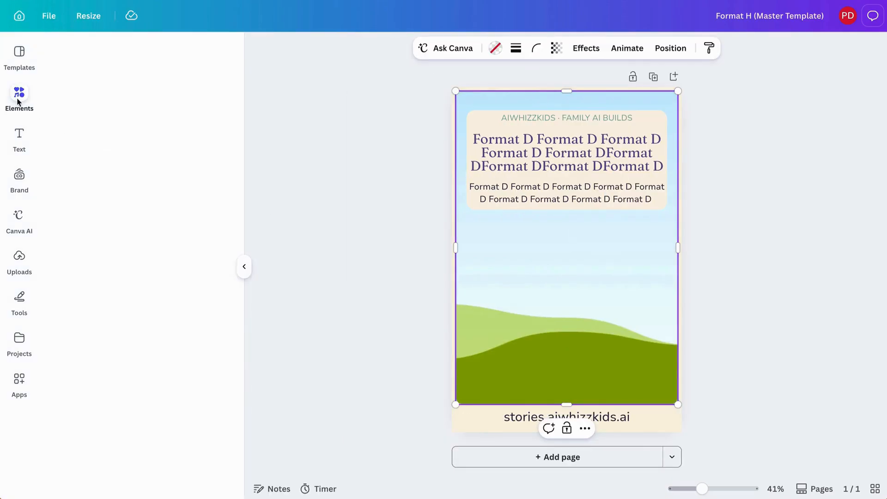
pyautogui.click(631, 360)
pyautogui.click(631, 360)
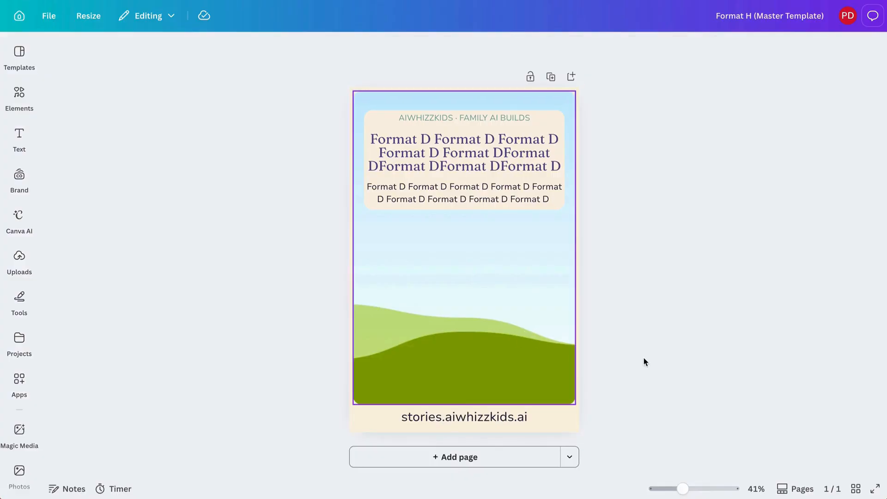
# Step: Search the design elements for "grid"
pyautogui.click(27, 101)
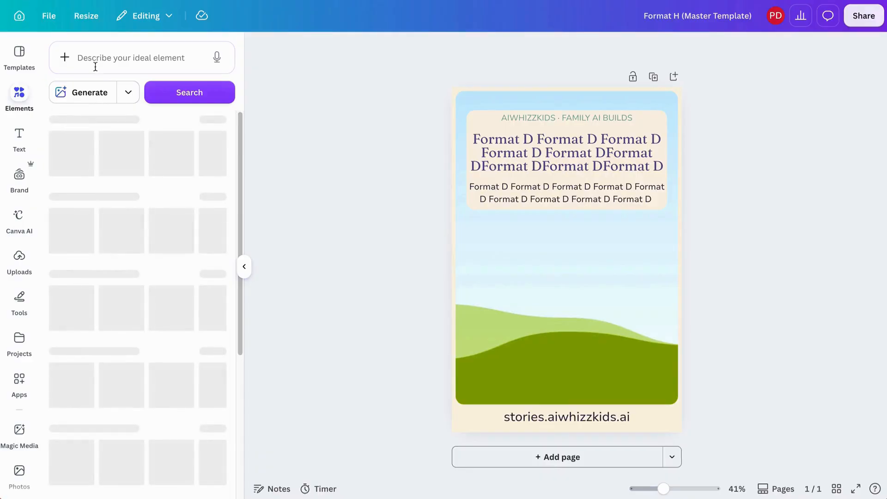
pyautogui.click(100, 63)
pyautogui.write('gri')
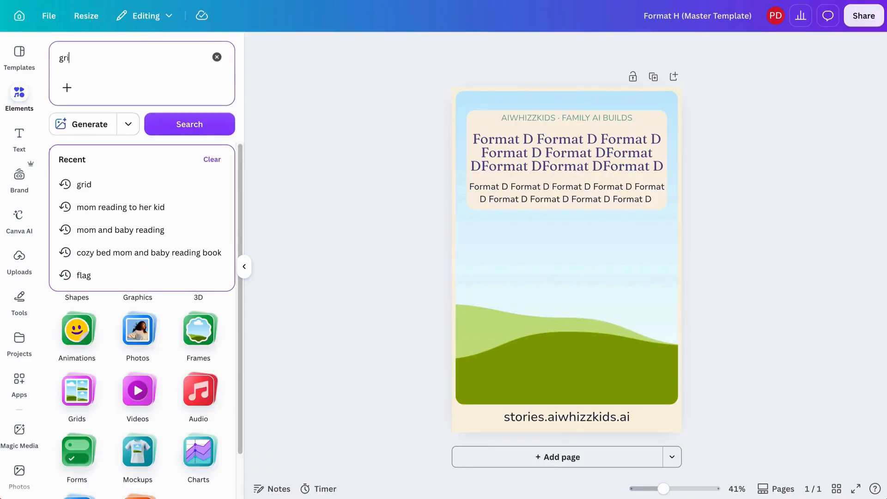
pyautogui.write('d')
pyautogui.press('Return')
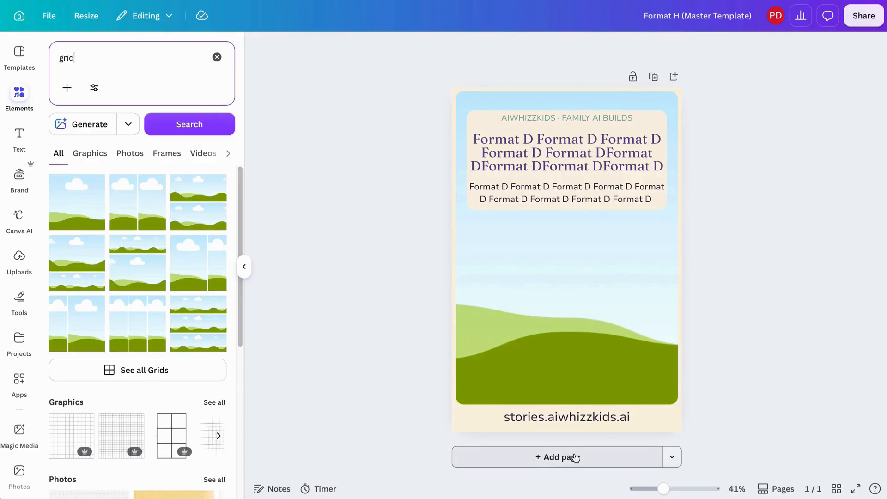
# Step: Add a second page with a single-image grid, shrunk on all four sides so the cream background frames it
pyautogui.click(575, 458)
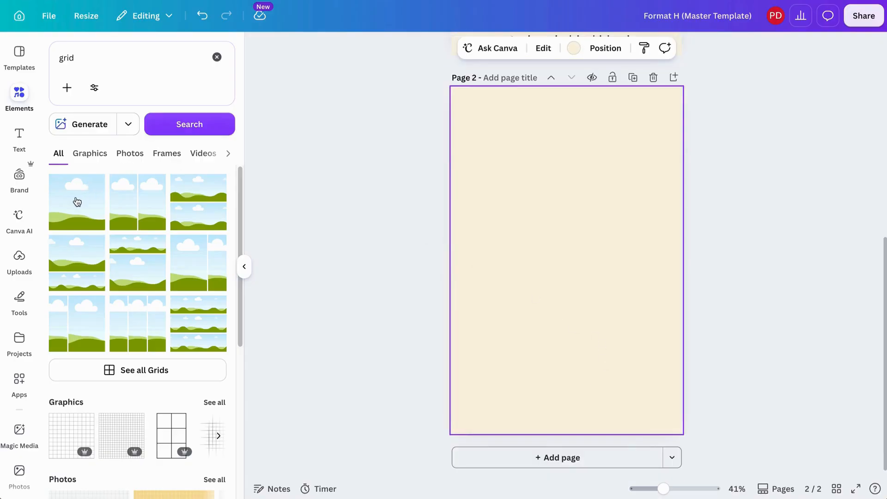
pyautogui.click(77, 202)
pyautogui.moveTo(563, 435); pyautogui.dragTo(564, 417)
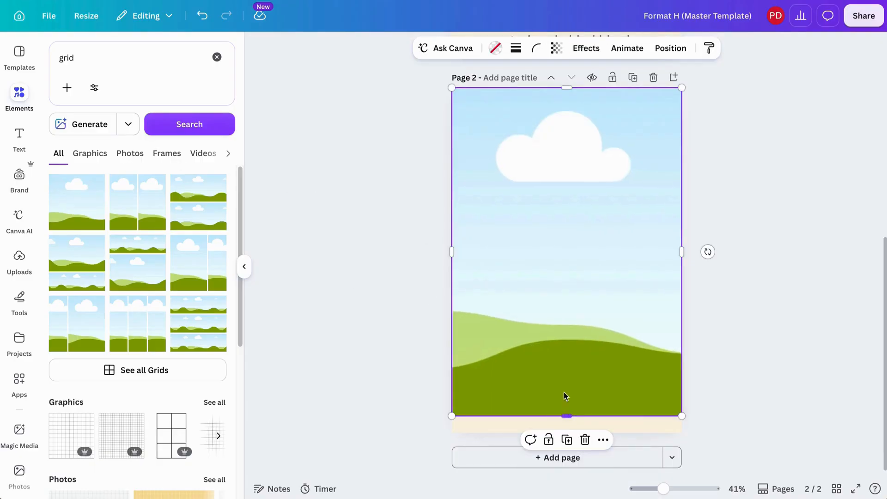
pyautogui.moveTo(571, 105); pyautogui.dragTo(571, 136)
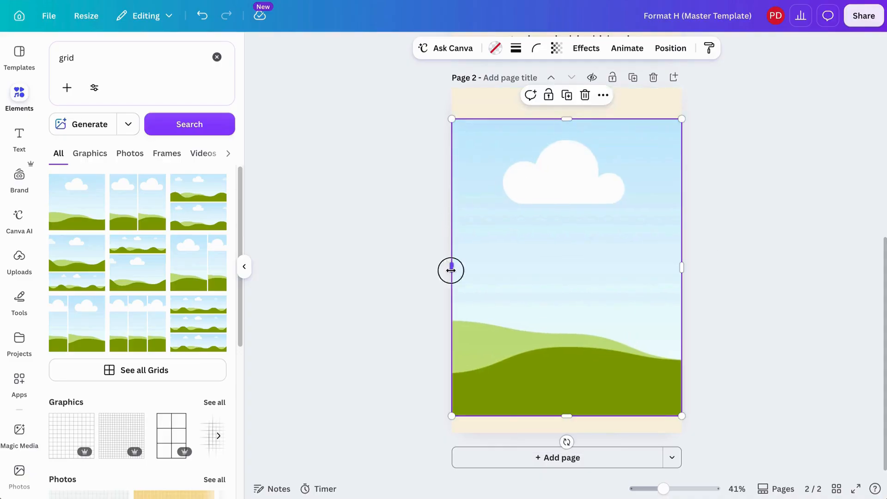
pyautogui.moveTo(451, 270); pyautogui.dragTo(465, 268)
pyautogui.moveTo(677, 264); pyautogui.dragTo(673, 266)
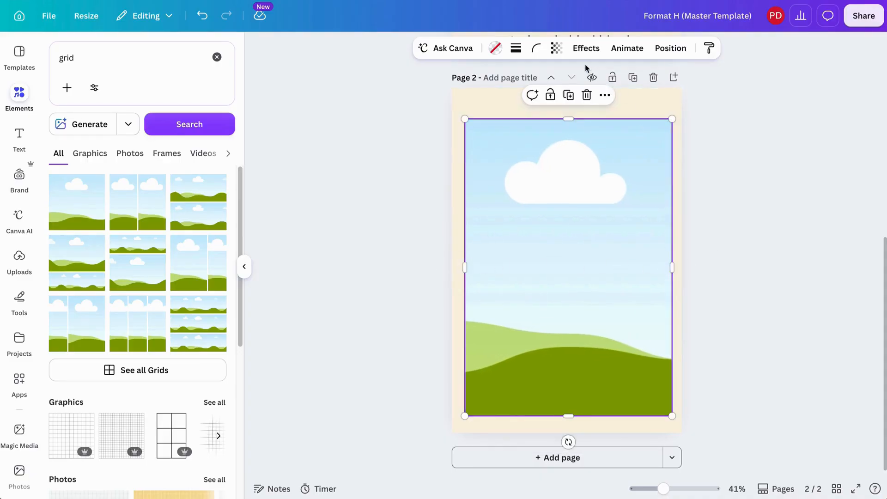
# Step: Set the page 2 grid's corner rounding to 50 and move the grid up near the page's upper edge
pyautogui.click(537, 50)
pyautogui.moveTo(483, 92); pyautogui.dragTo(519, 93)
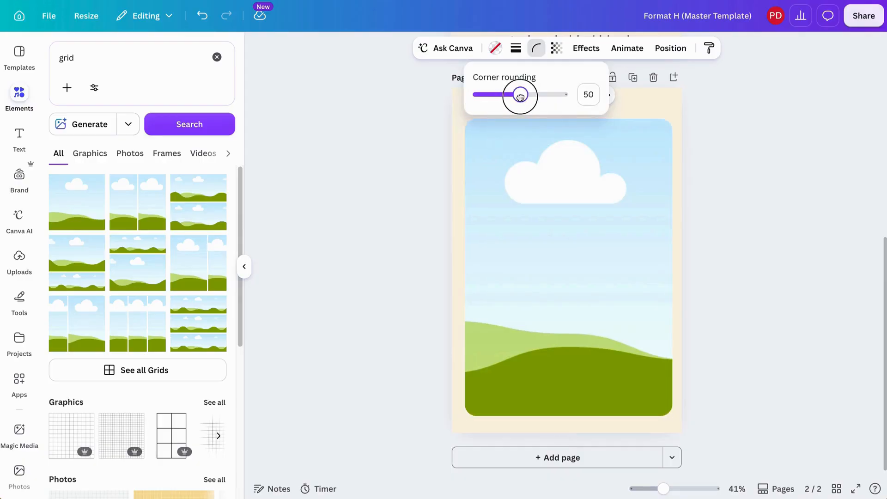
pyautogui.moveTo(596, 291); pyautogui.dragTo(559, 272)
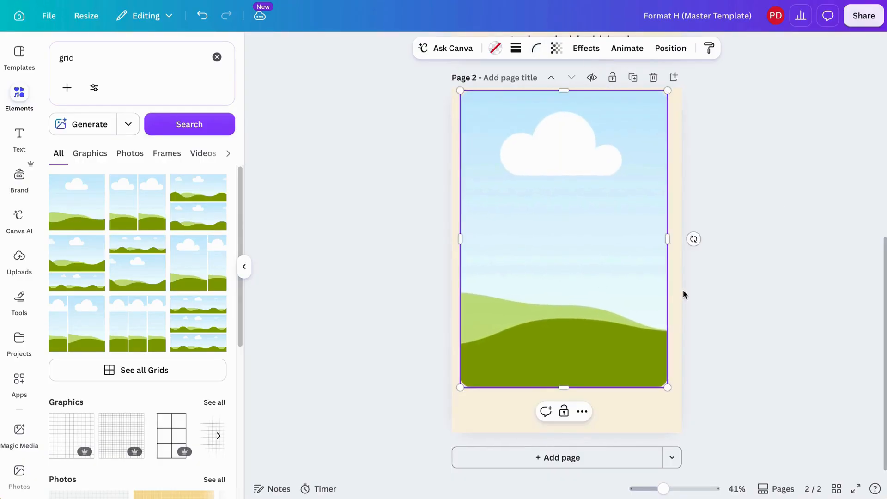
# Step: Compare the trial grid page with the text card layout on page 1, and delete page 2
pyautogui.scroll(5, 684, 299)
pyautogui.scroll(3, 609, 309)
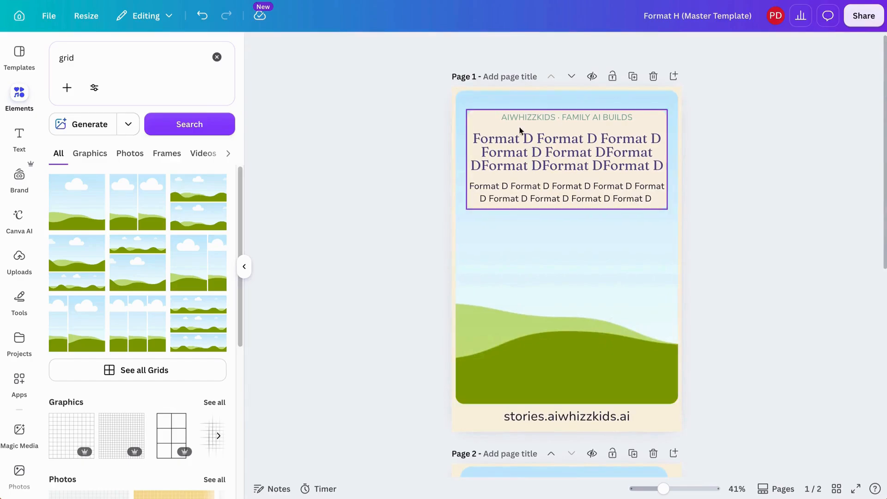
pyautogui.scroll(-5, 642, 355)
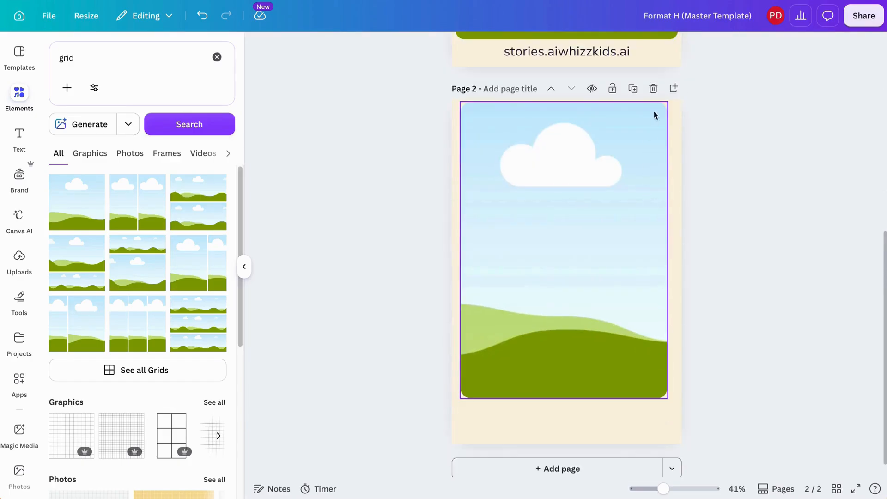
pyautogui.click(654, 89)
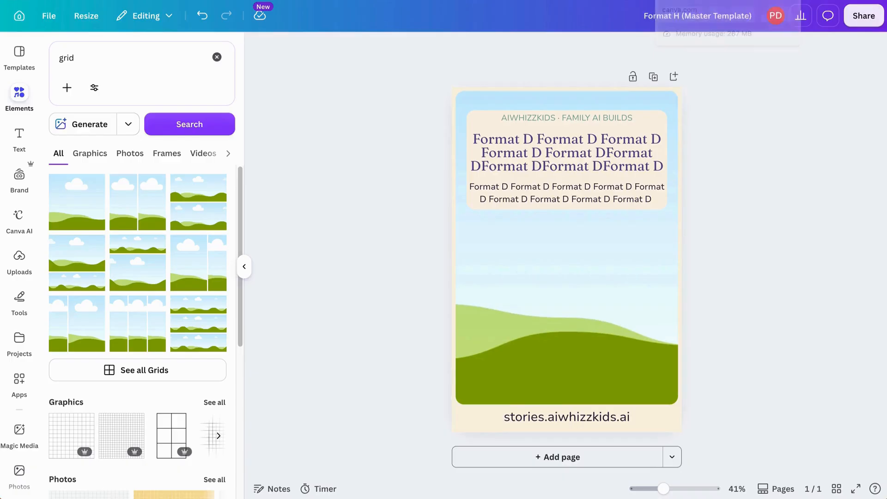
# Step: Switch to the Format A master template and delete pages 2 to 6, keeping only the blank page 1
pyautogui.click(688, 3)
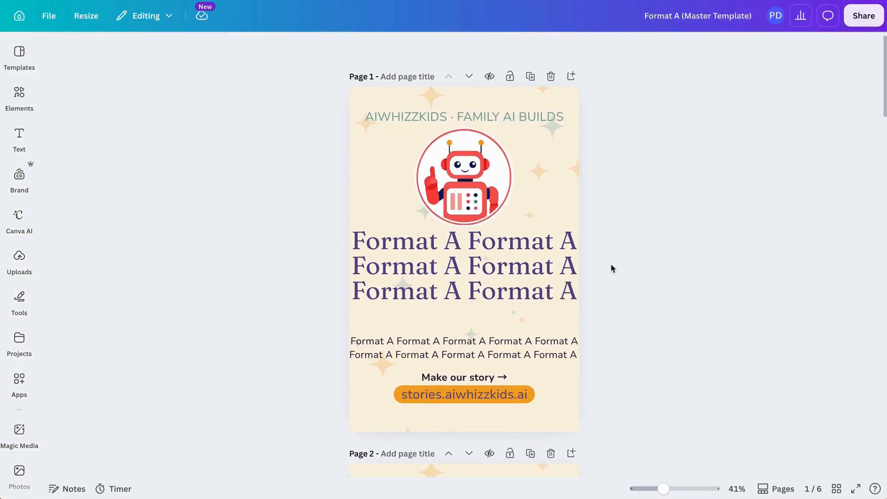
pyautogui.scroll(-5, 656, 397)
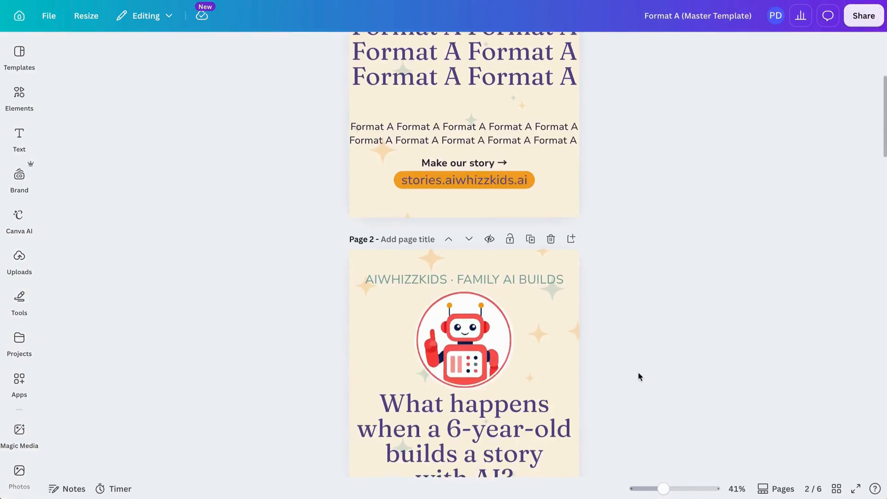
pyautogui.click(551, 240)
pyautogui.click(552, 239)
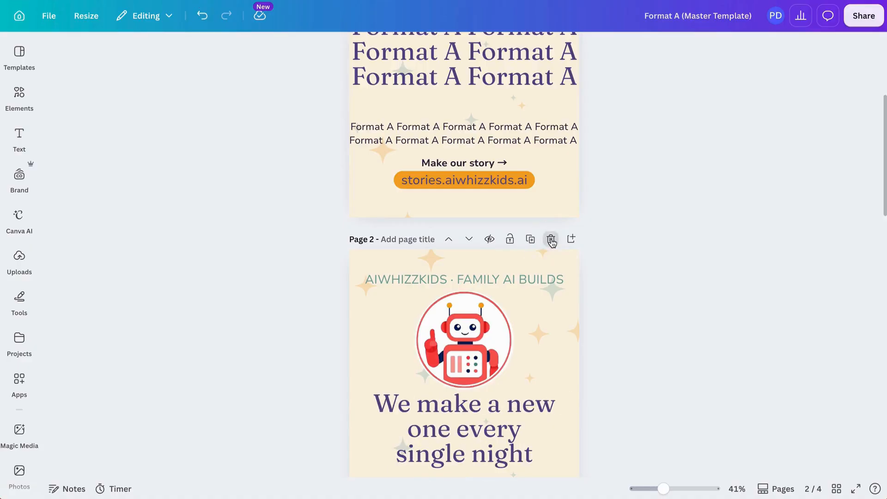
pyautogui.click(551, 239)
pyautogui.click(552, 239)
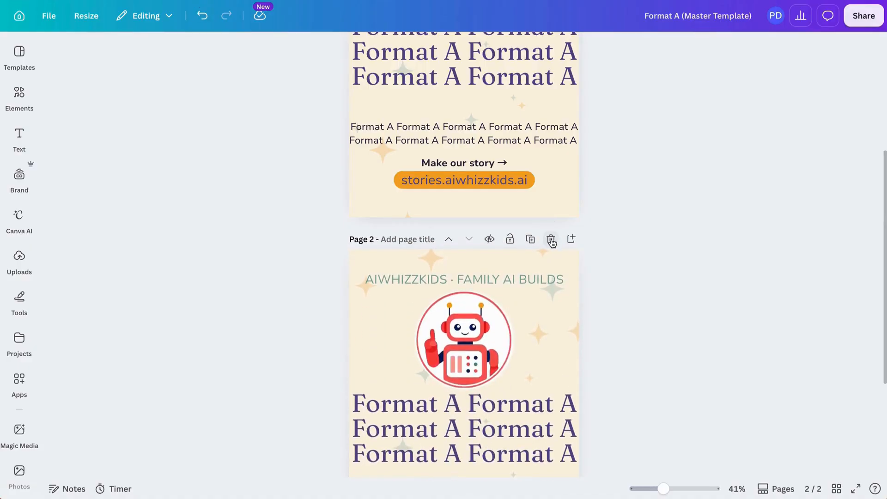
pyautogui.click(551, 240)
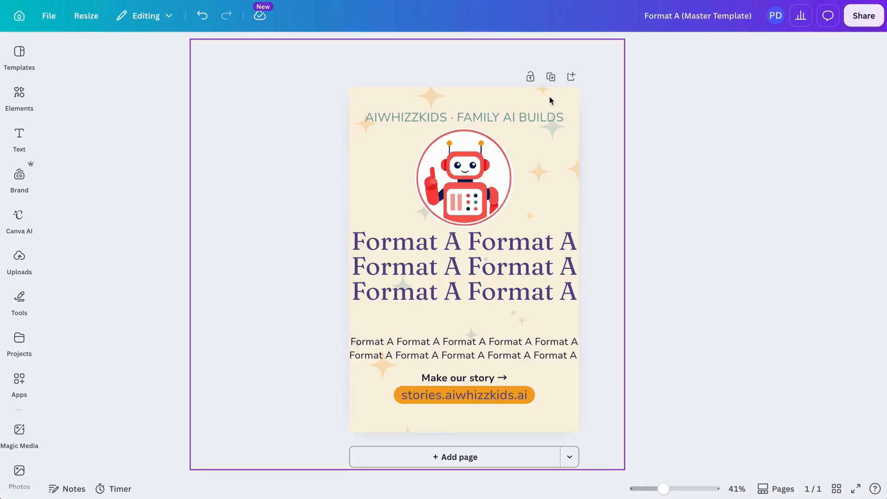
# Step: Duplicate the blank Format A page five times to make six template pages
pyautogui.click(551, 77)
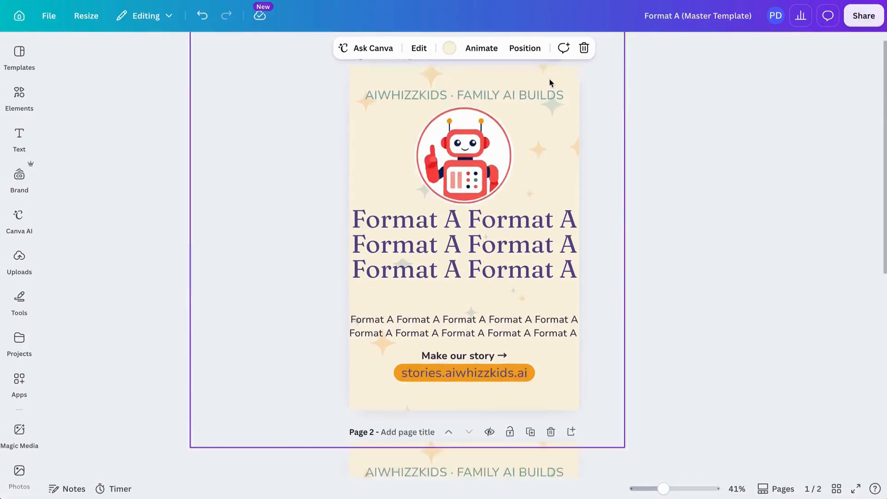
pyautogui.click(531, 78)
pyautogui.click(531, 79)
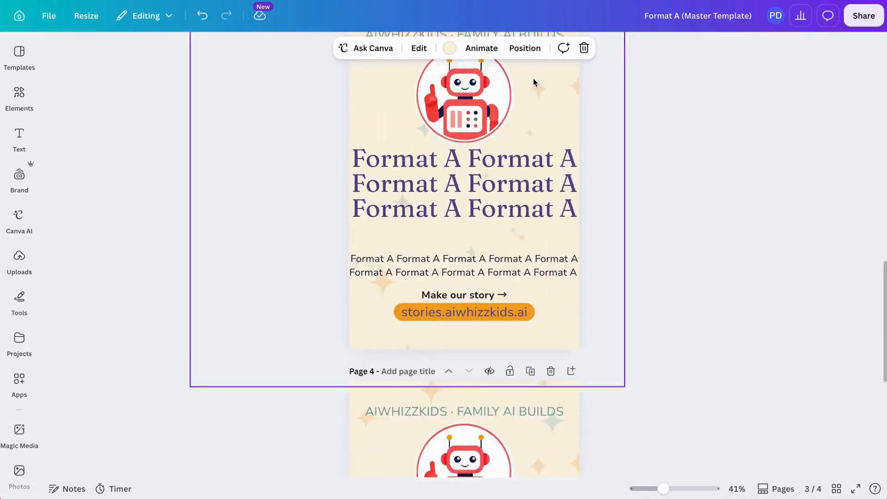
pyautogui.click(532, 79)
pyautogui.click(530, 78)
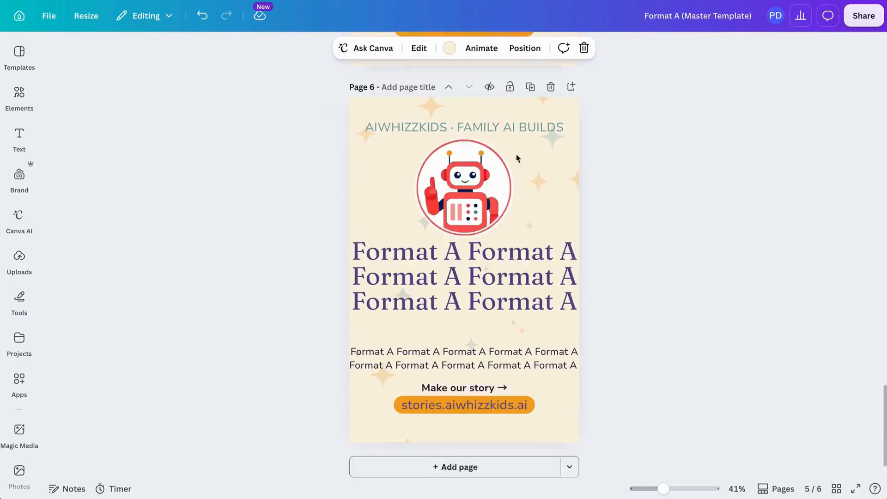
pyautogui.scroll(20, 489, 249)
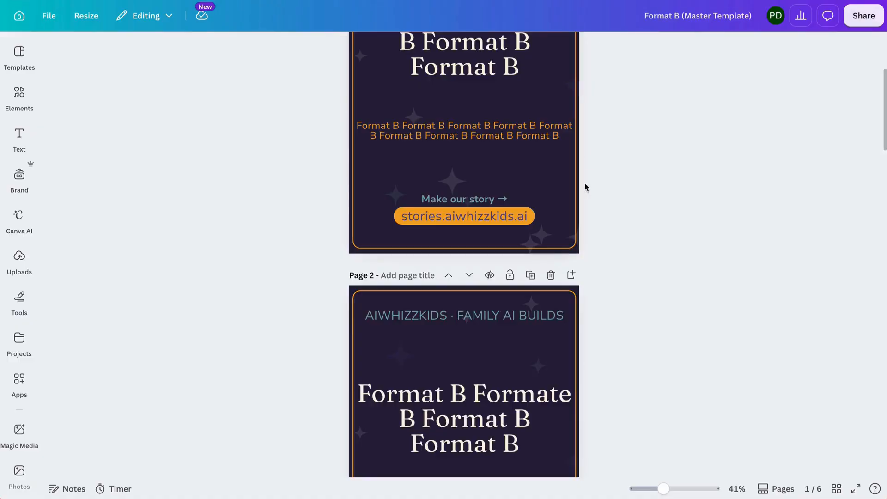
# Step: In the Format B master template, delete pages 2 to 6 so only the blank first page is left
pyautogui.scroll(4, 545, 292)
pyautogui.scroll(-8, 546, 291)
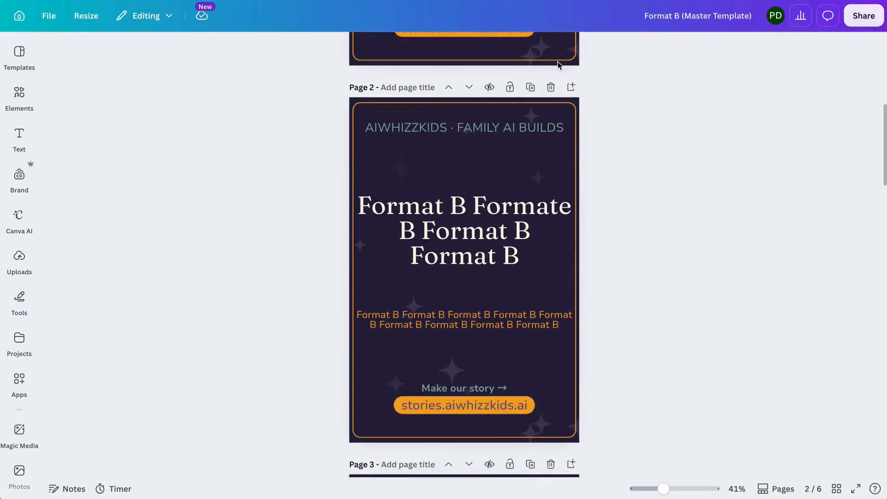
pyautogui.click(552, 87)
pyautogui.click(552, 89)
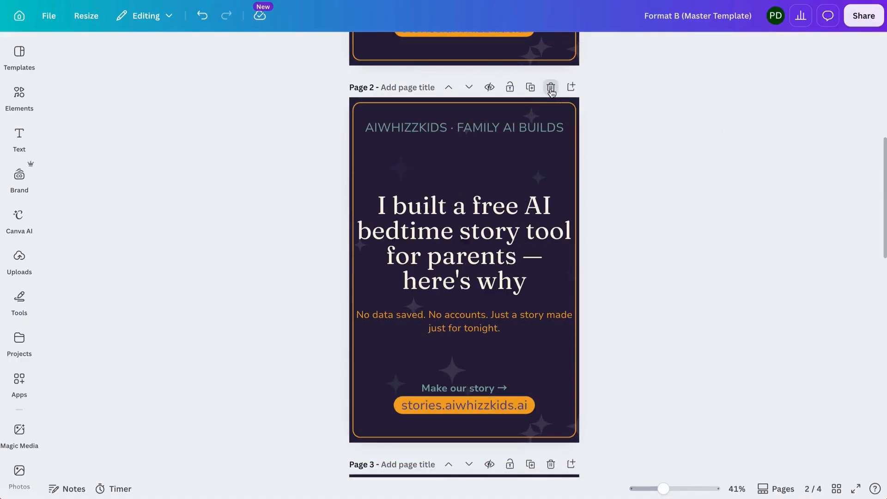
pyautogui.click(552, 89)
pyautogui.click(551, 88)
pyautogui.click(552, 88)
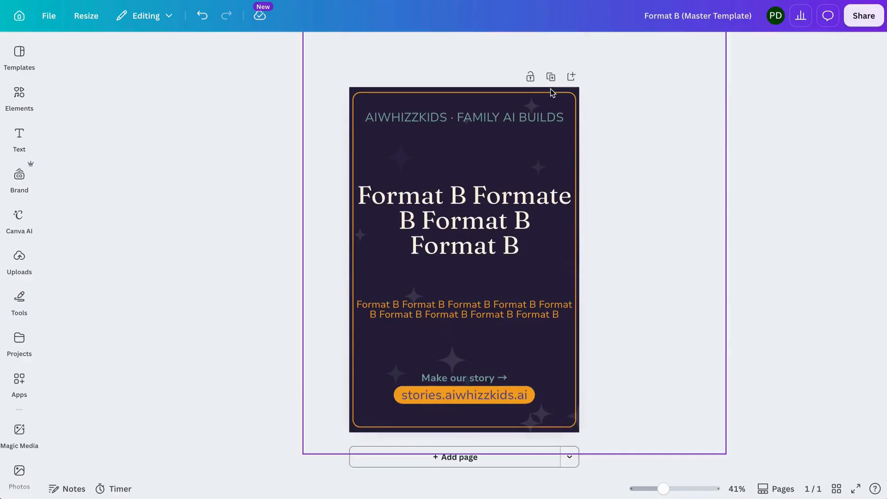
# Step: Duplicate the blank Format B page five times to make a fresh set of six pages
pyautogui.click(551, 77)
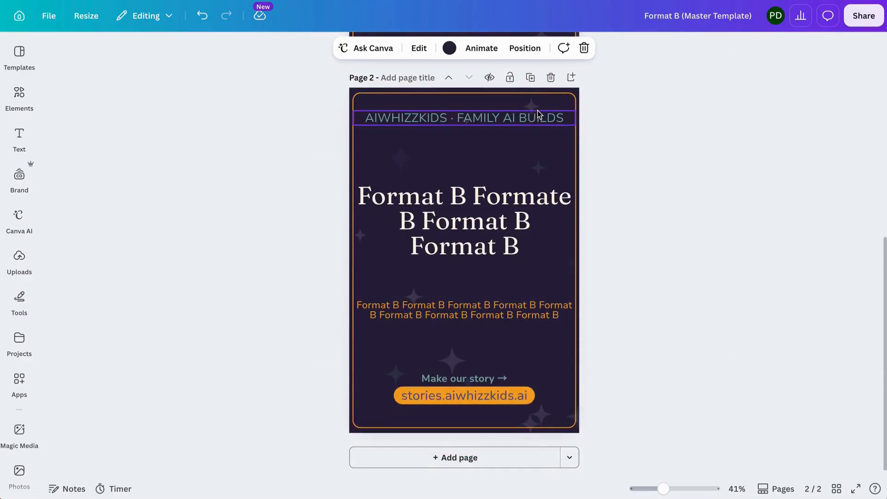
pyautogui.click(530, 79)
pyautogui.click(531, 78)
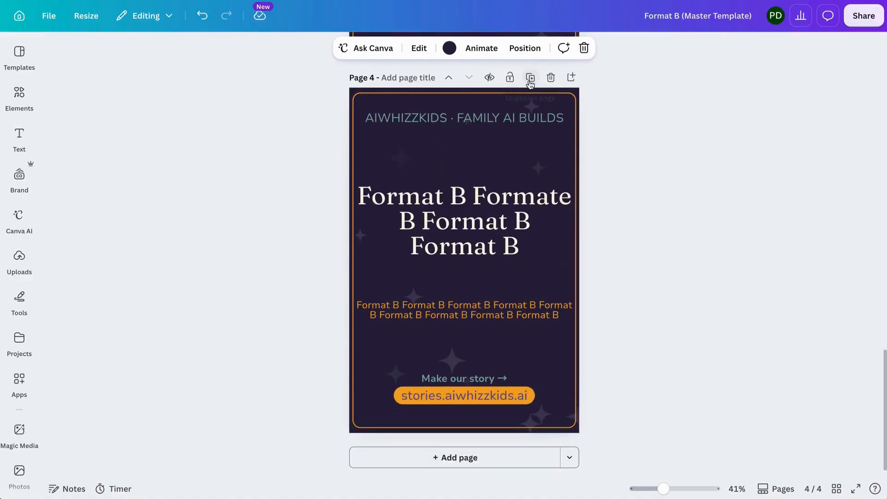
pyautogui.click(530, 79)
pyautogui.click(530, 78)
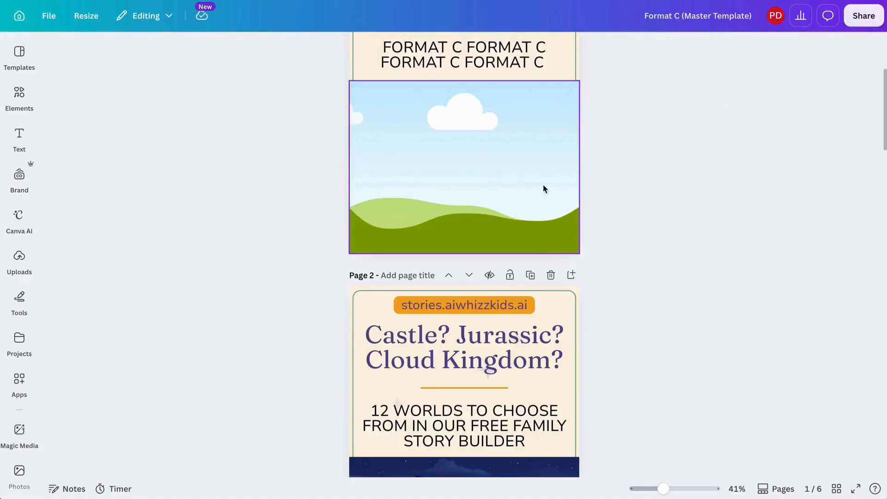
# Step: In the Format C master template, delete pages 2 to 6 and keep the blank first page
pyautogui.scroll(5, 547, 277)
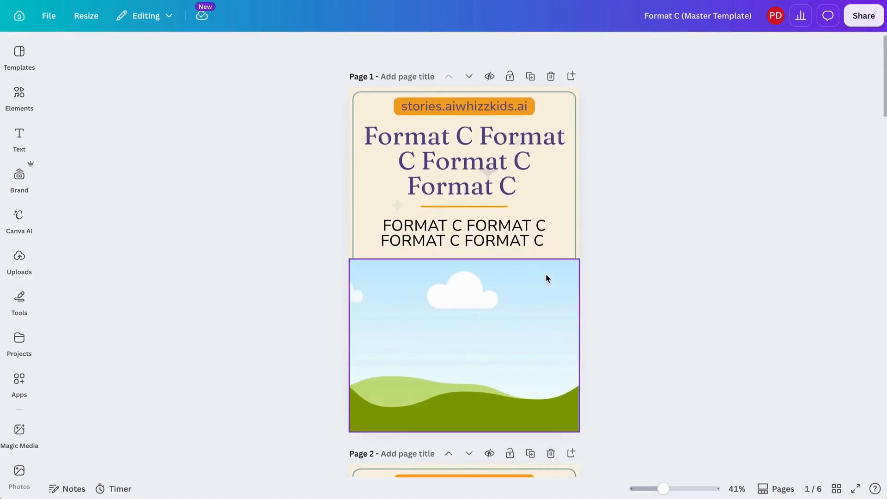
pyautogui.scroll(-1, 543, 322)
pyautogui.click(550, 432)
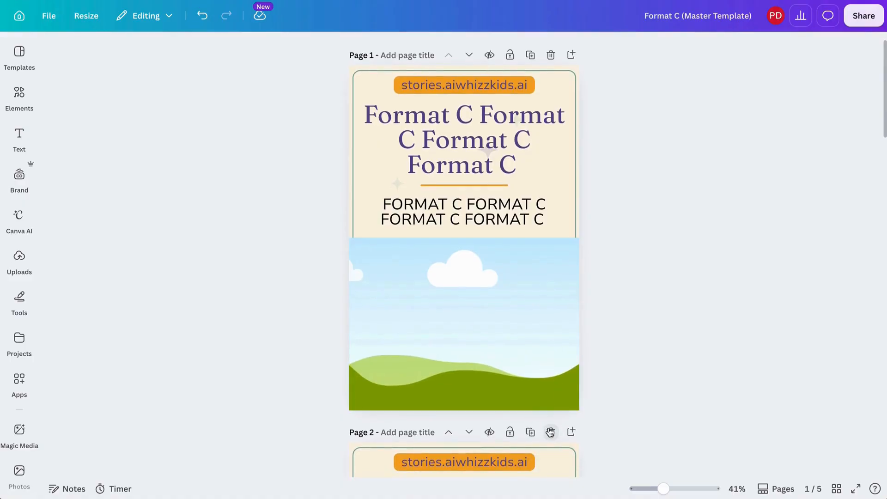
pyautogui.click(550, 432)
pyautogui.scroll(-1, 556, 417)
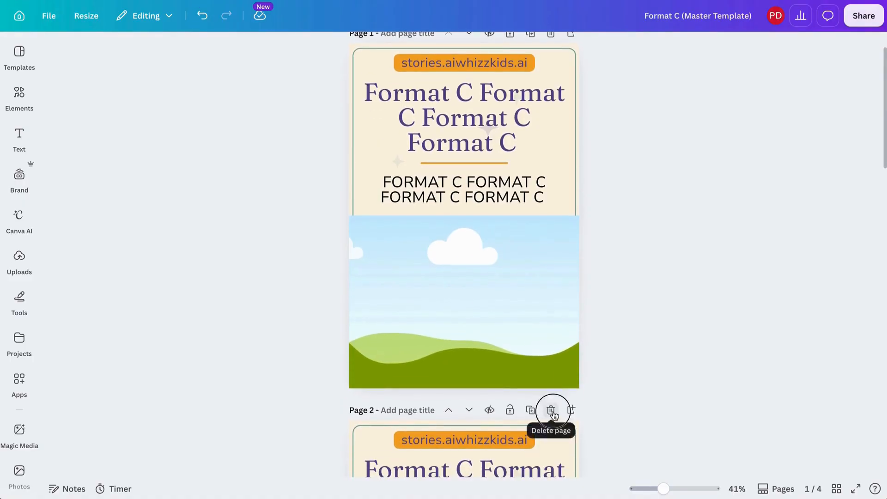
pyautogui.click(551, 410)
pyautogui.scroll(-10, 554, 407)
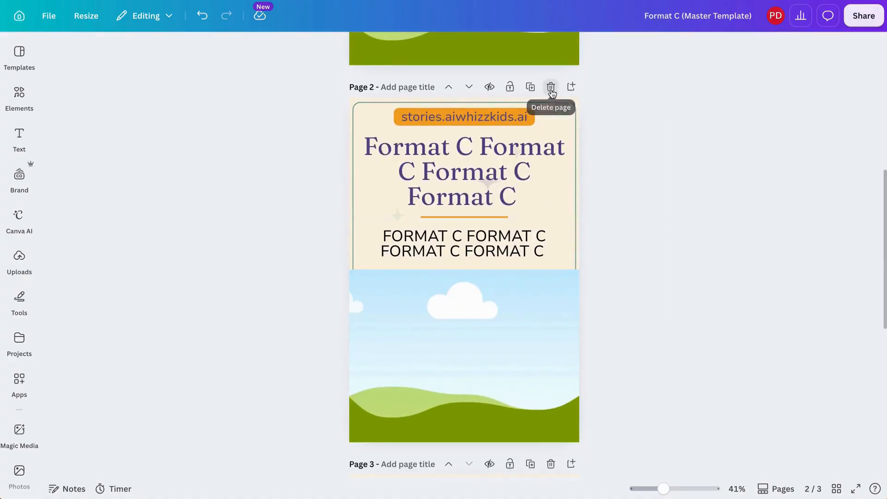
pyautogui.click(551, 89)
pyautogui.click(551, 87)
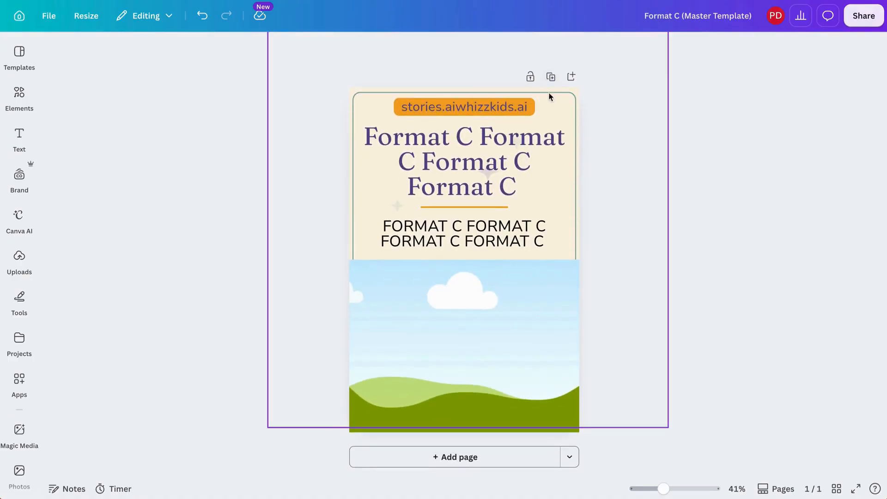
# Step: Duplicate the blank Format C page five times to rebuild the six-page template
pyautogui.click(550, 76)
pyautogui.click(530, 81)
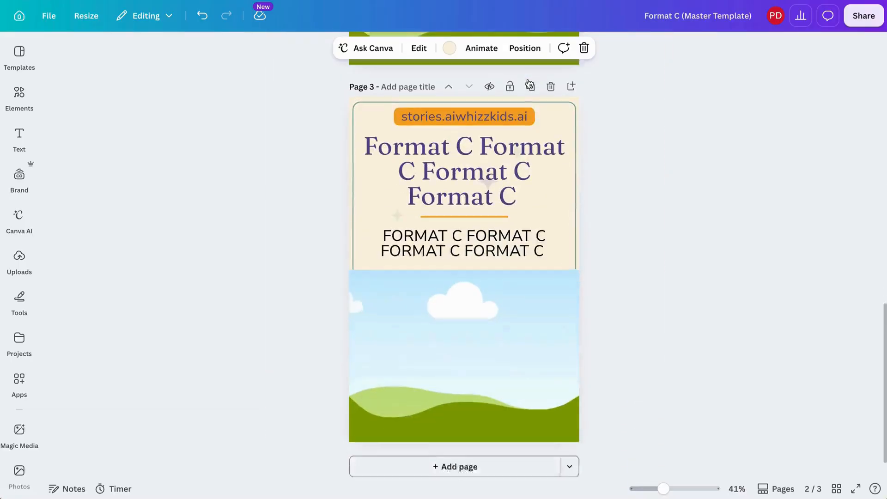
pyautogui.click(530, 84)
pyautogui.click(530, 80)
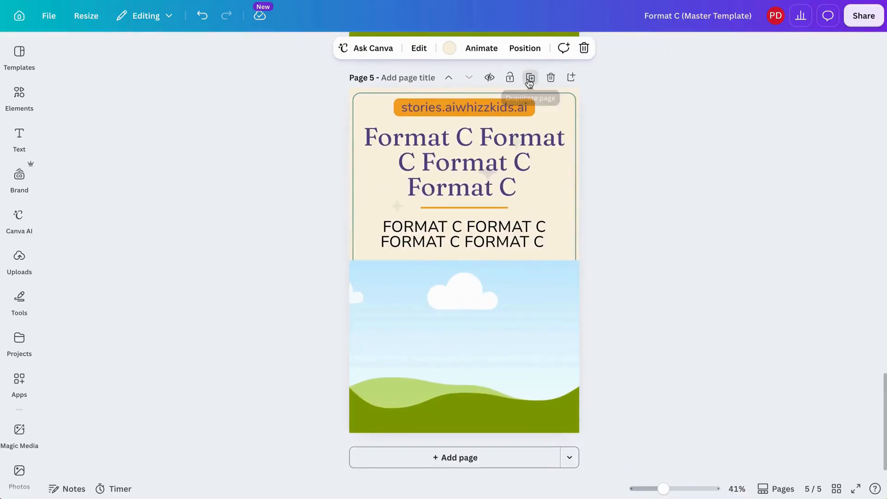
pyautogui.click(530, 80)
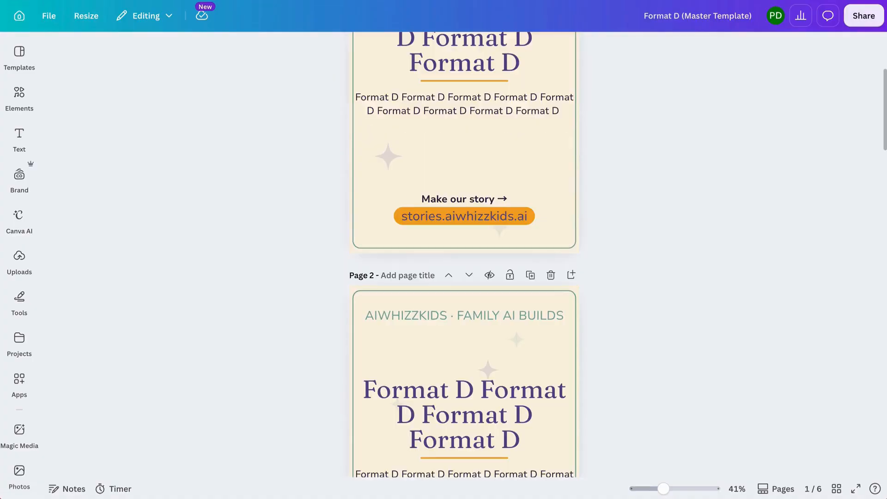
# Step: In the Format D master template, delete pages 2 to 6, leaving only the blank first page
pyautogui.click(551, 280)
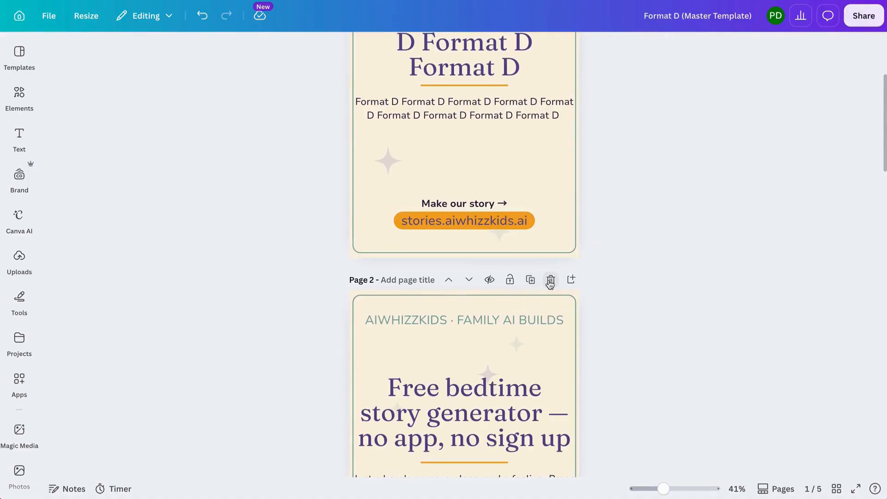
pyautogui.click(550, 283)
pyautogui.click(550, 281)
pyautogui.click(550, 281)
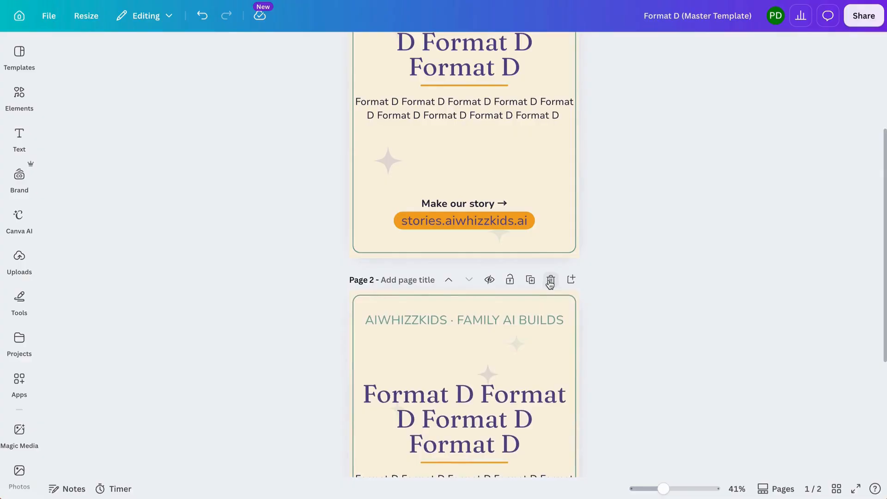
pyautogui.click(549, 280)
# Step: Duplicate the blank Format D page five times to restore six template pages
pyautogui.click(551, 76)
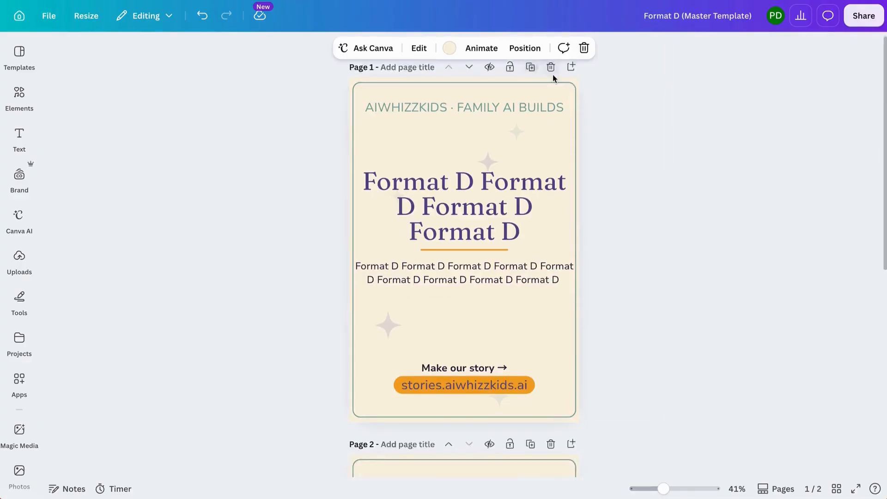
pyautogui.click(531, 78)
pyautogui.click(530, 79)
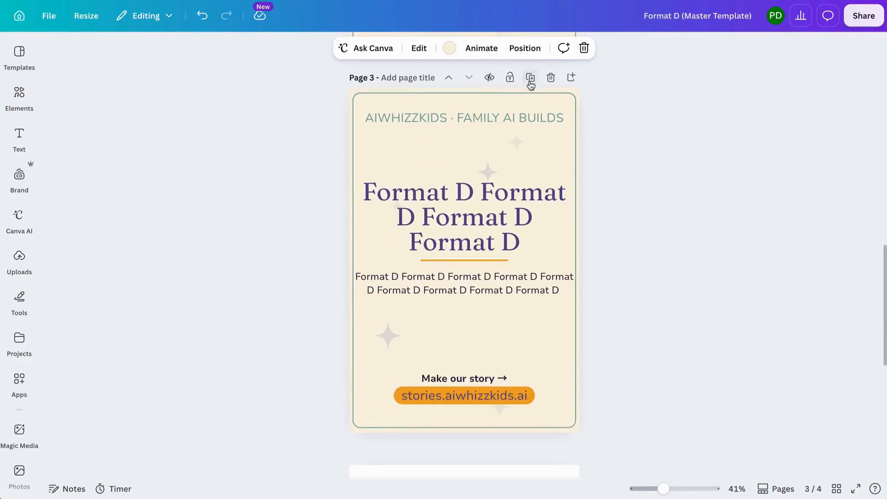
pyautogui.click(531, 78)
pyautogui.click(531, 82)
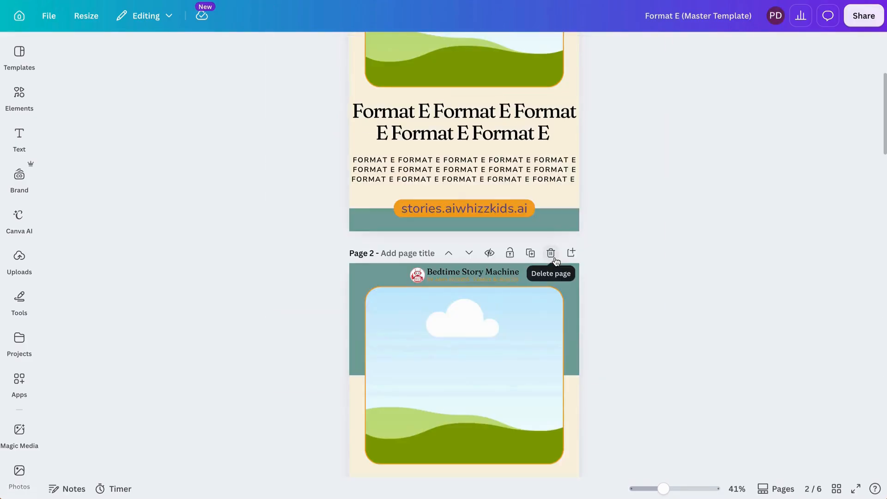
# Step: Look over the Format E pages and open the grid view of the Format F master template
pyautogui.scroll(-2, 550, 263)
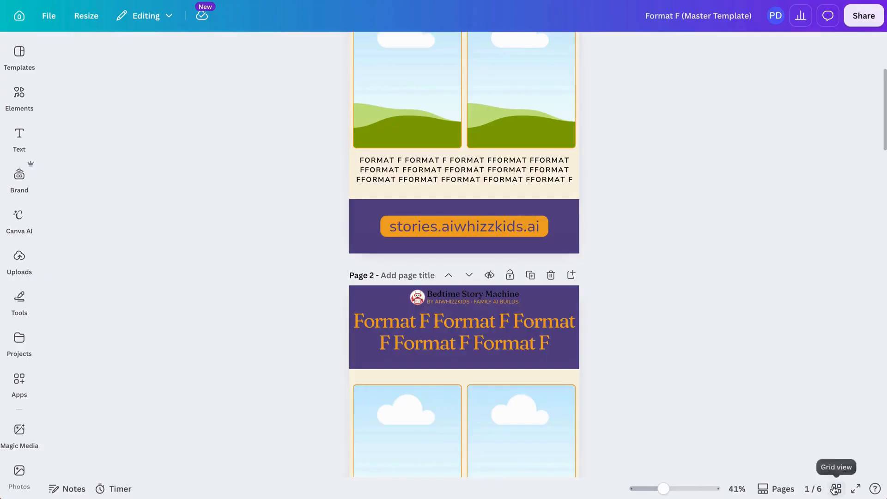
pyautogui.click(836, 489)
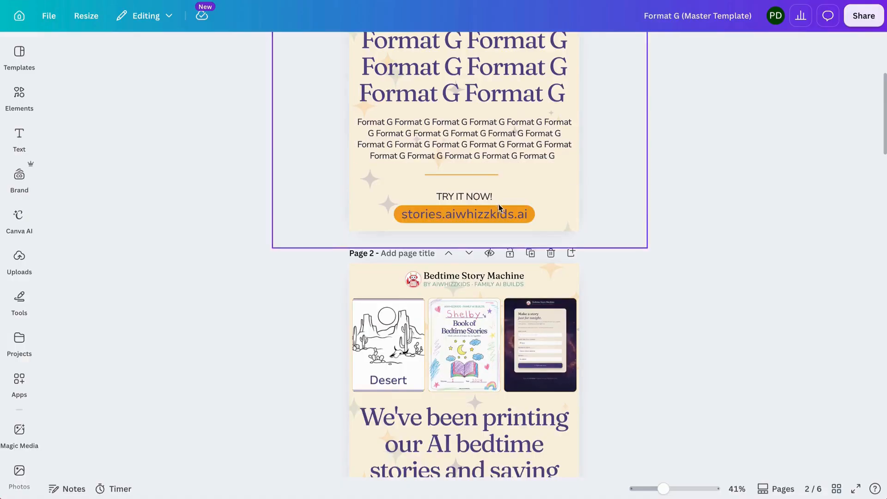
# Step: In the Format G master template, delete the four pages after page 1, keeping two blank template pages
pyautogui.click(549, 256)
pyautogui.click(548, 256)
pyautogui.click(548, 257)
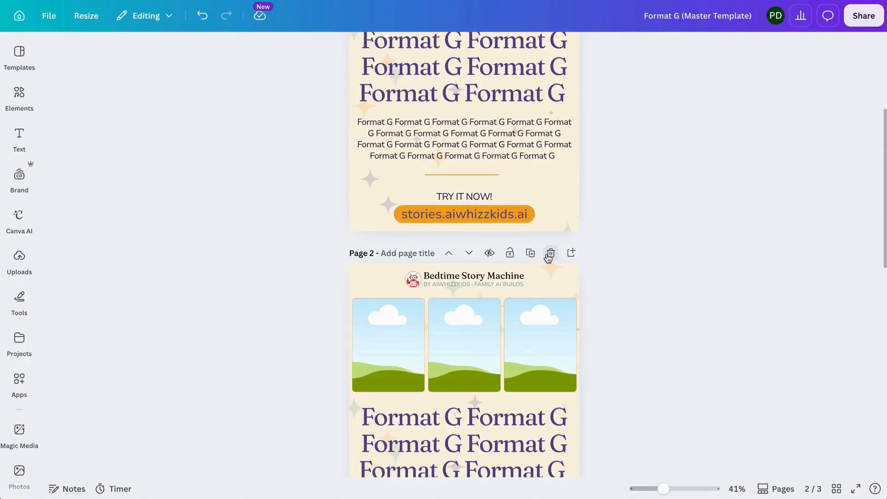
pyautogui.click(549, 256)
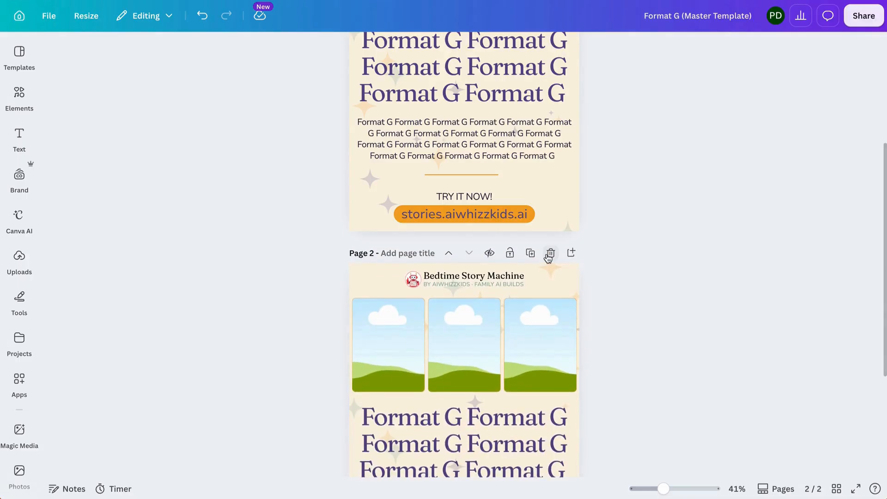
# Step: Duplicate the blank page 2 of Format G four times to make six template pages
pyautogui.scroll(-4, 530, 252)
pyautogui.scroll(2, 530, 199)
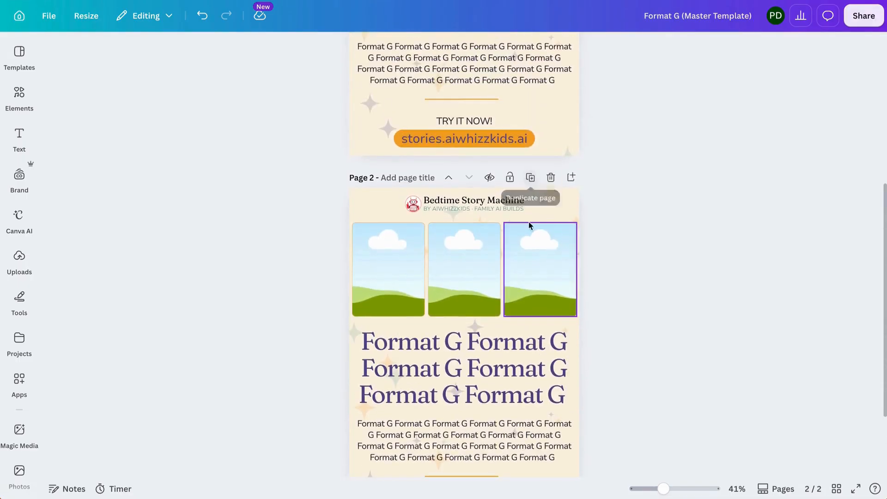
pyautogui.click(530, 179)
pyautogui.click(529, 178)
pyautogui.click(530, 178)
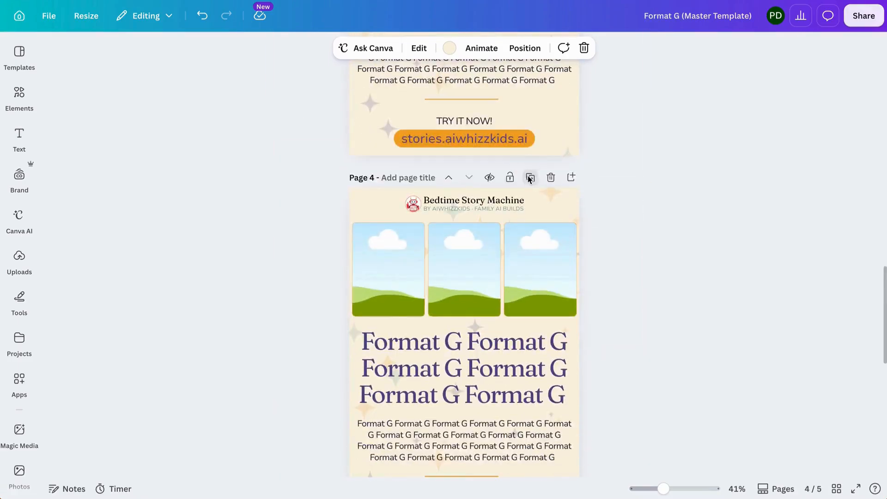
pyautogui.click(529, 178)
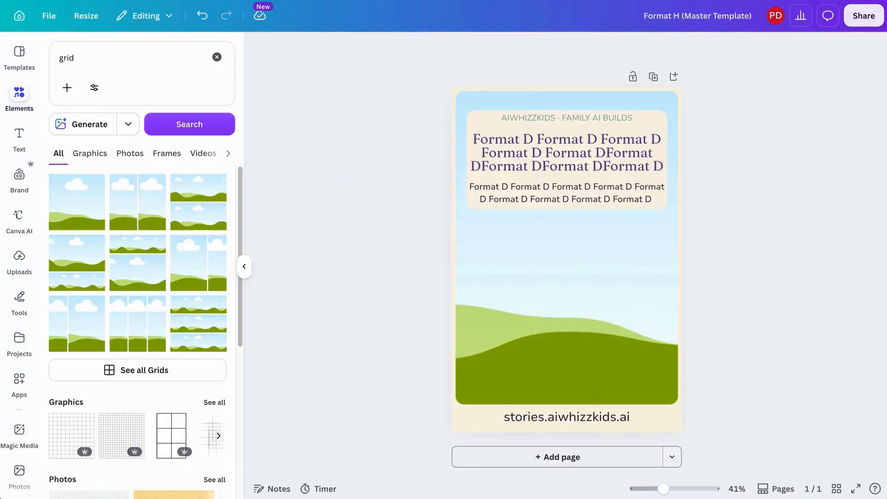
# Step: Duplicate the Format H master template page five times to make six template pages
pyautogui.click(654, 78)
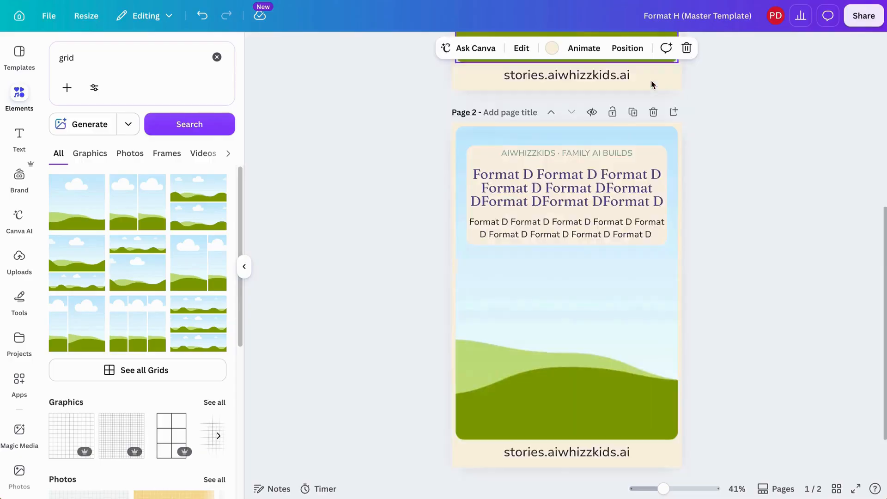
pyautogui.click(653, 79)
pyautogui.click(653, 79)
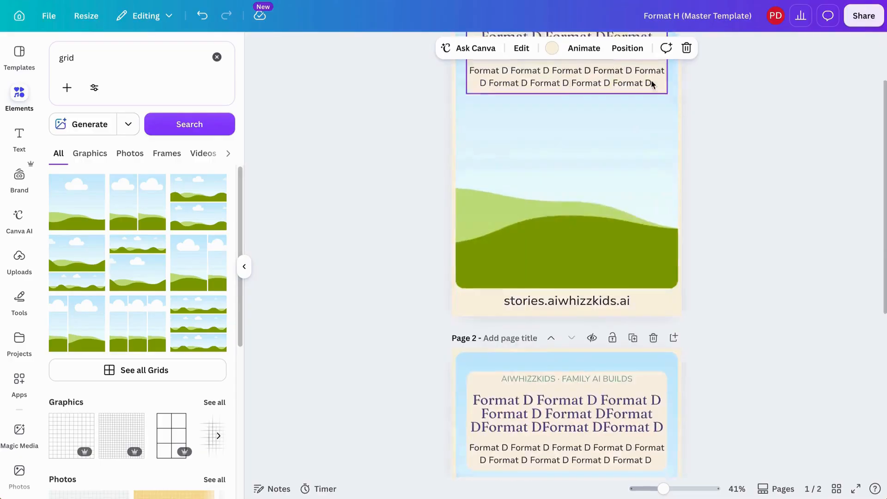
pyautogui.click(633, 78)
pyautogui.click(633, 78)
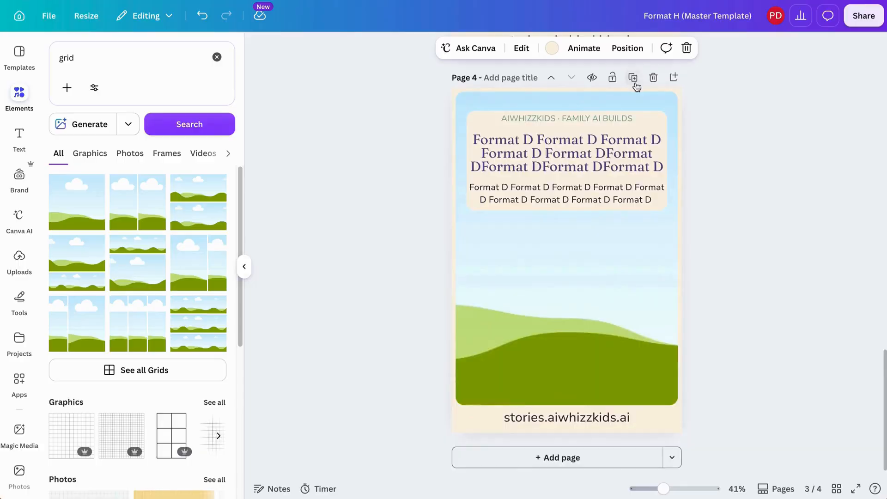
pyautogui.click(633, 78)
pyautogui.click(634, 78)
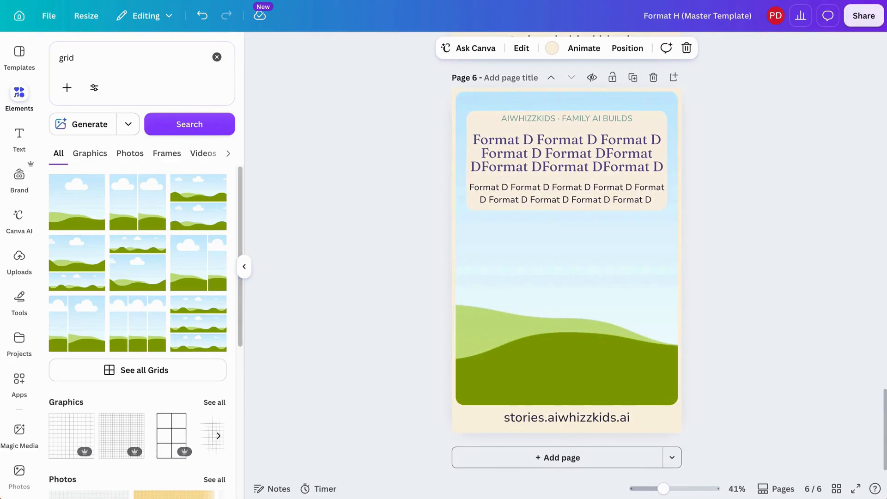
# Step: Show the pages of the Format H, G, D, C, B and A master templates in grid view
pyautogui.click(837, 489)
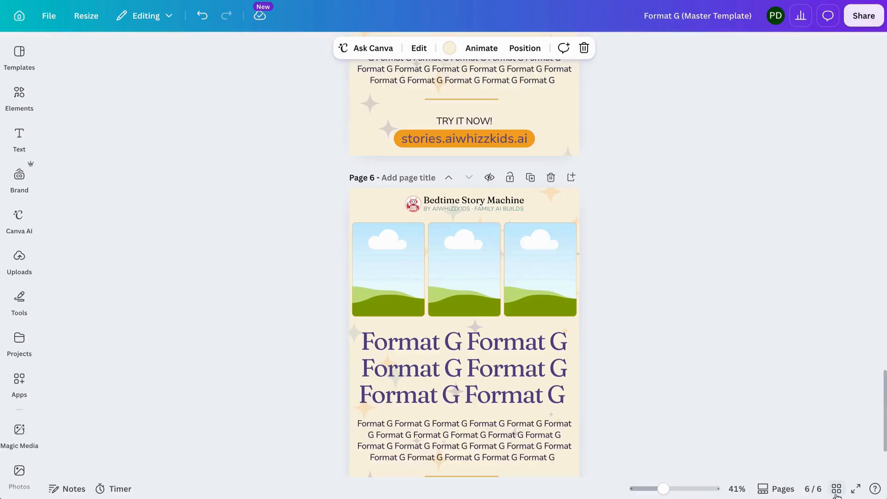
pyautogui.click(837, 489)
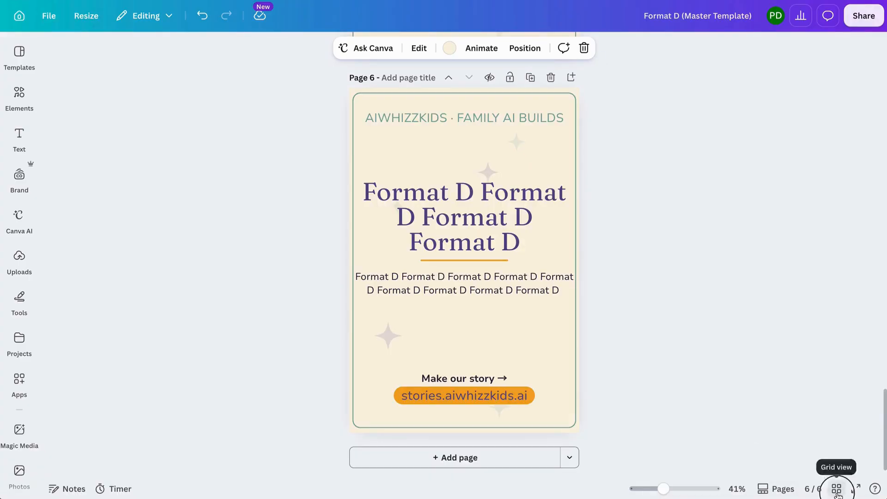
pyautogui.click(836, 488)
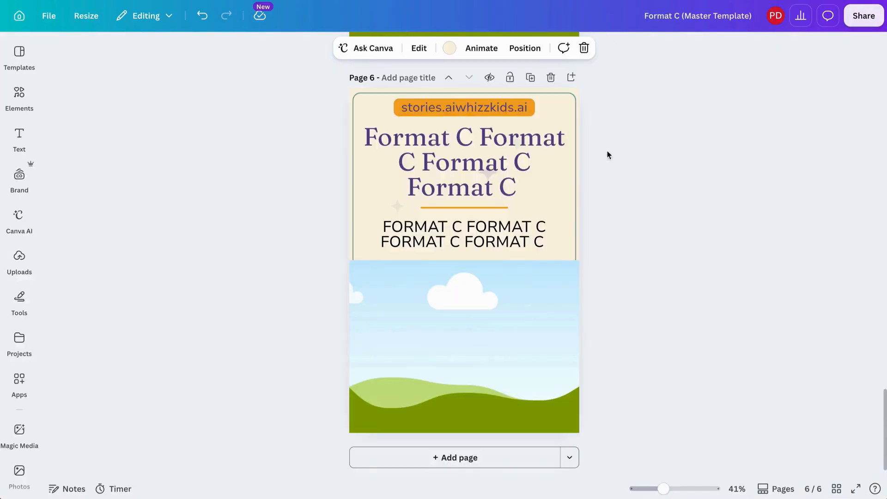
pyautogui.click(835, 490)
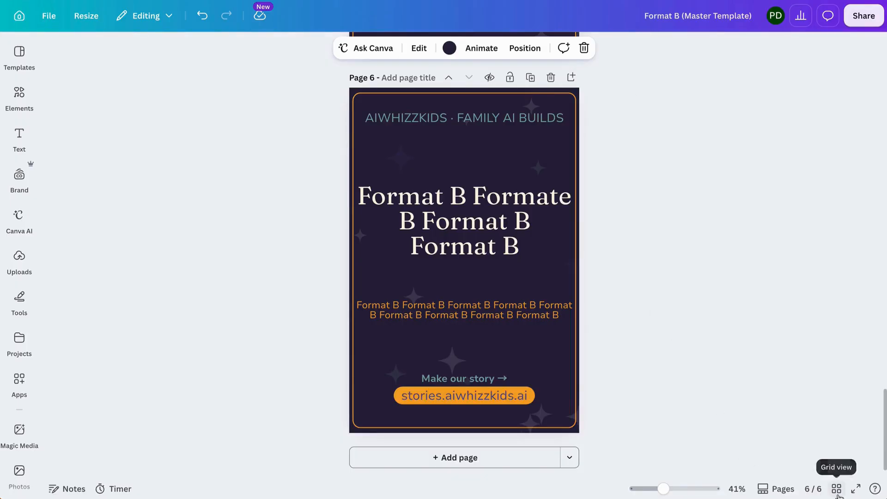
pyautogui.click(836, 489)
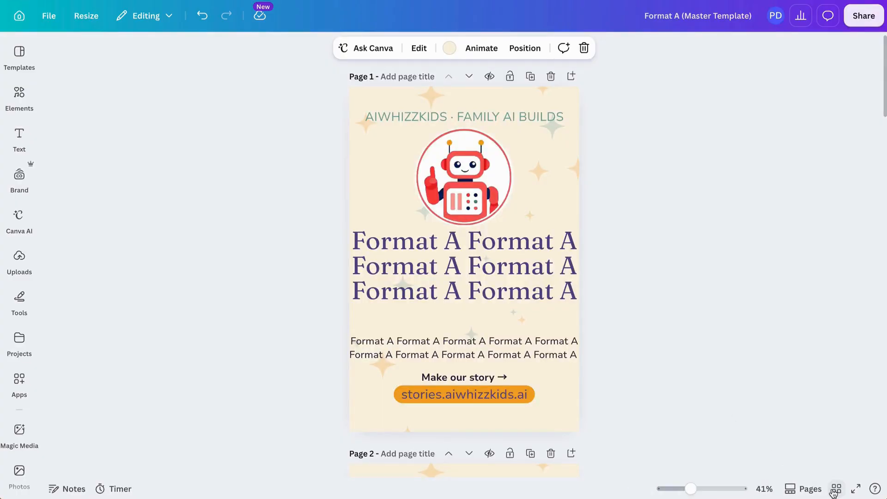
pyautogui.click(836, 489)
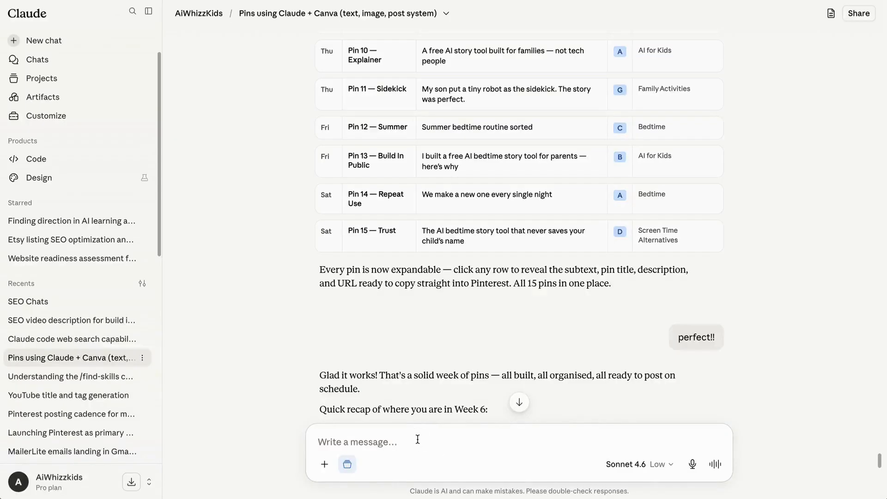
# Step: Switch to the Claude pin chat and start a message reading "ok go ahead and generate another set of 10-15 pins."
pyautogui.write('ok go ')
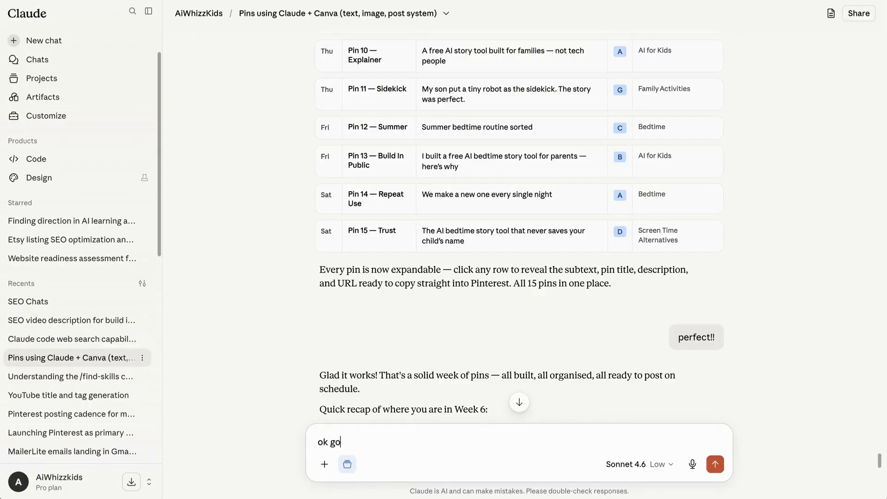
pyautogui.write('ahead and genera')
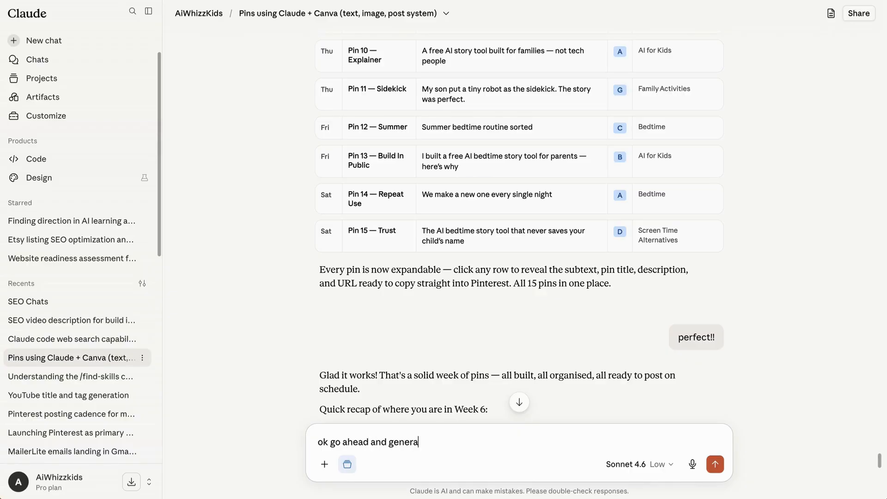
pyautogui.write('te a')
pyautogui.write(' not')
pyautogui.write('another set o')
pyautogui.write('f 10-15 pins.')
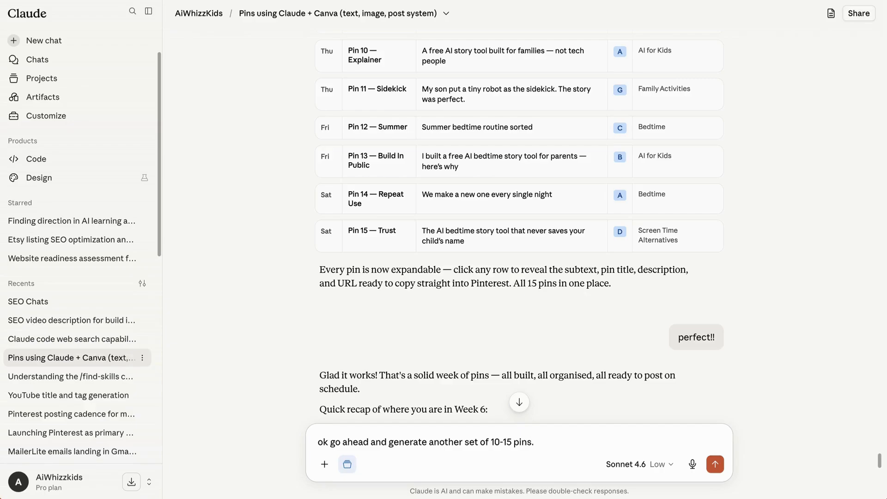
# Step: Continue the message with "Use the URL for can for Format A-H. I have already deleted the previous deisgn on canva"
pyautogui.write('  Use the URL for can')
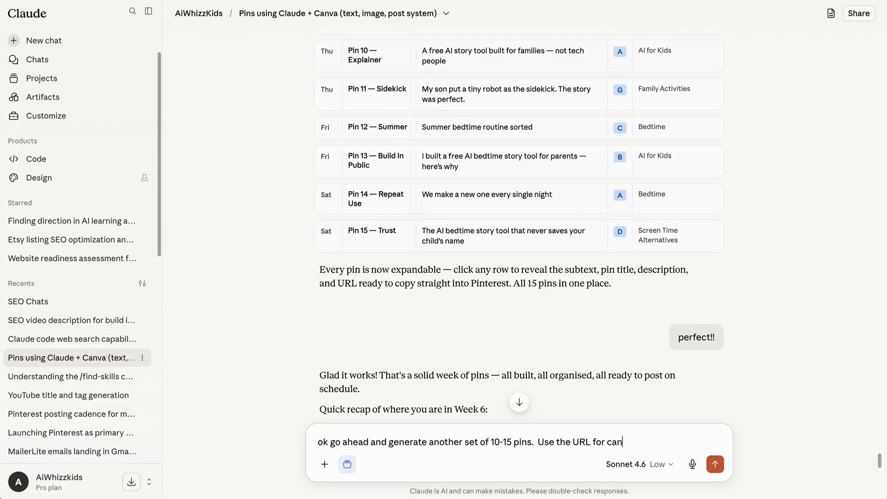
pyautogui.write(' for Format A-H.  I have')
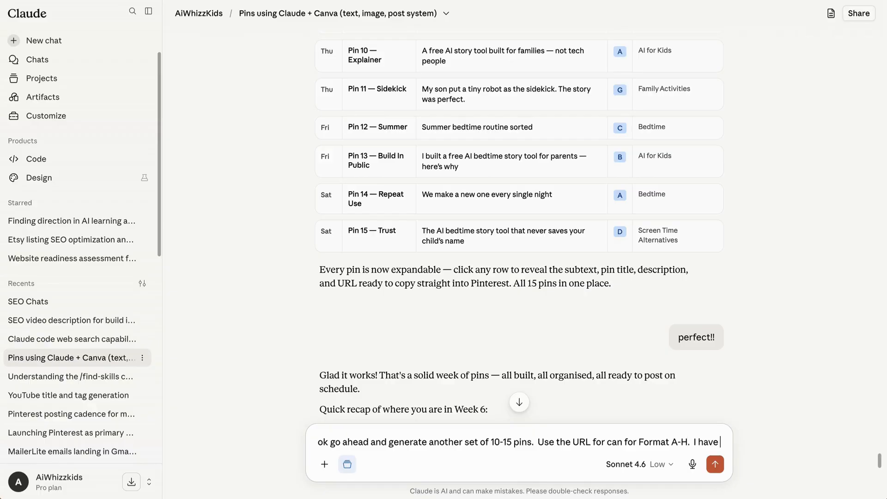
pyautogui.write(' already')
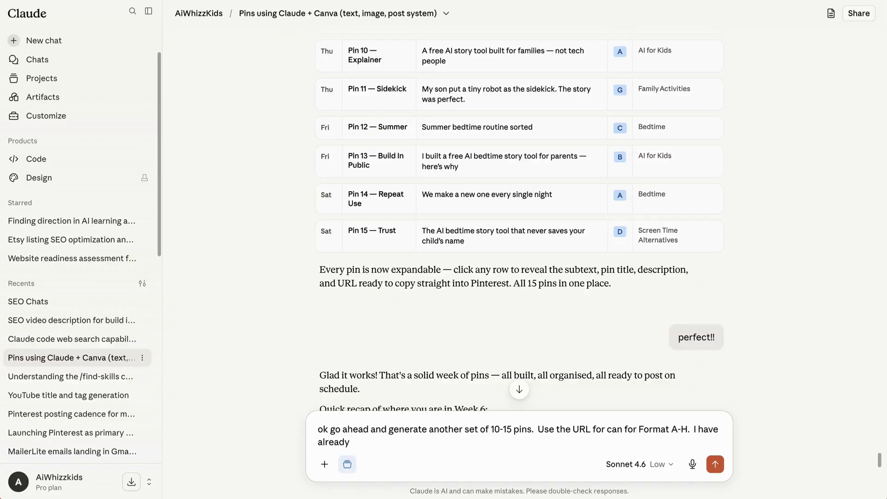
pyautogui.write(' deleted the [r')
pyautogui.press('BackSpace')
pyautogui.write('previous')
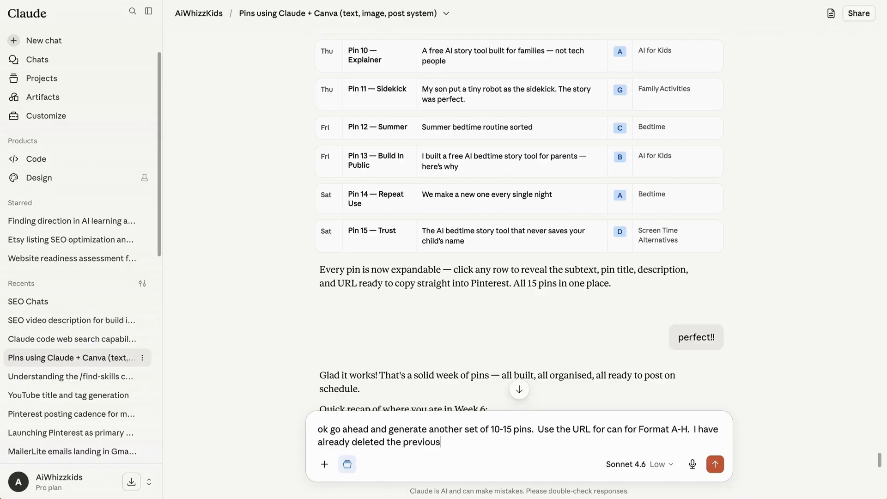
pyautogui.write(' deisgn on canva')
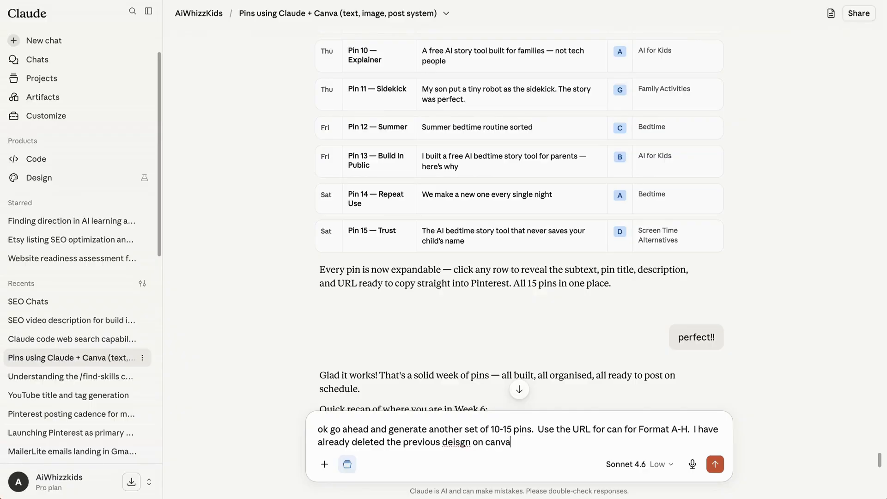
# Step: Add "so right now, you can start on page 2 for each of the template." to the message
pyautogui.write('.  so right now, you can start')
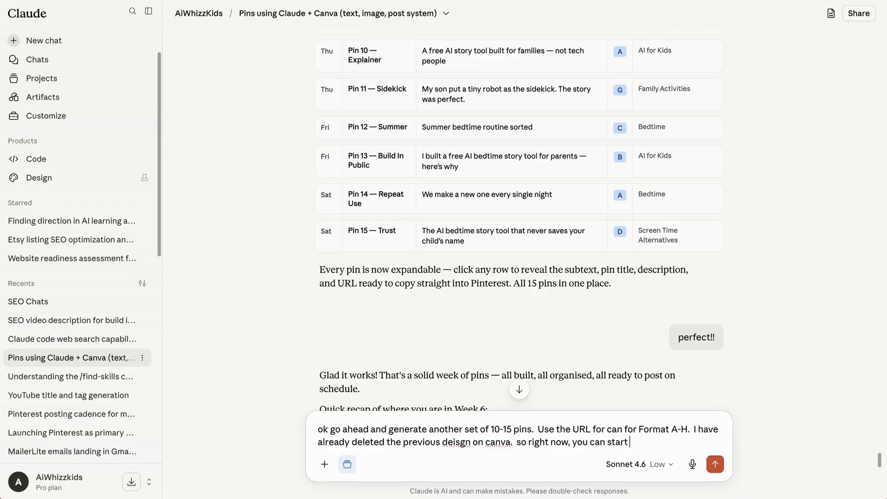
pyautogui.write(' on page 2 for each of')
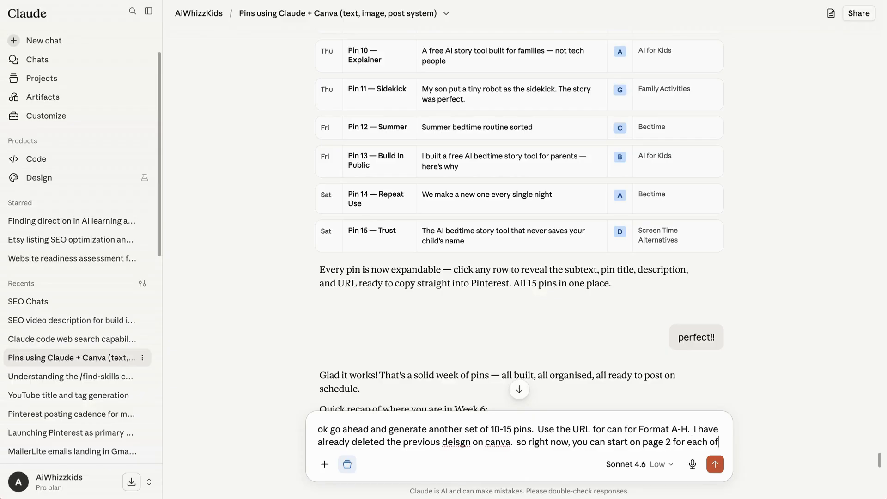
pyautogui.write(' the t')
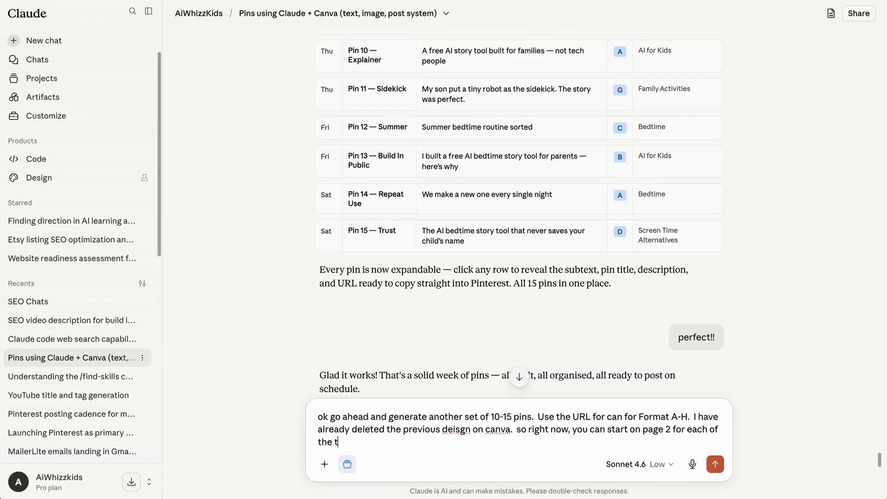
pyautogui.write('emplate.')
# Step: Check the earlier pin table and add "Please generate the output as you did as above" to the message
pyautogui.scroll(3, 695, 105)
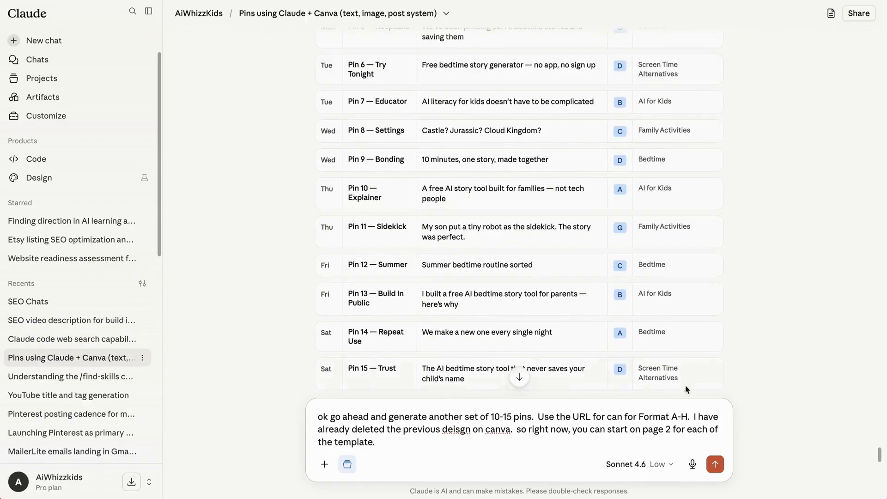
pyautogui.scroll(-5, 636, 340)
pyautogui.scroll(-1, 635, 341)
pyautogui.scroll(8, 636, 340)
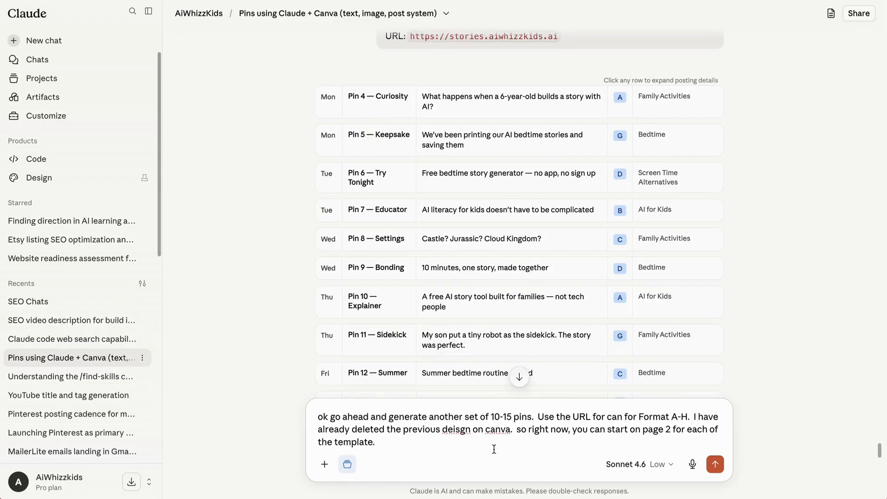
pyautogui.write('Please')
pyautogui.write(' genear')
pyautogui.write('rate the ou')
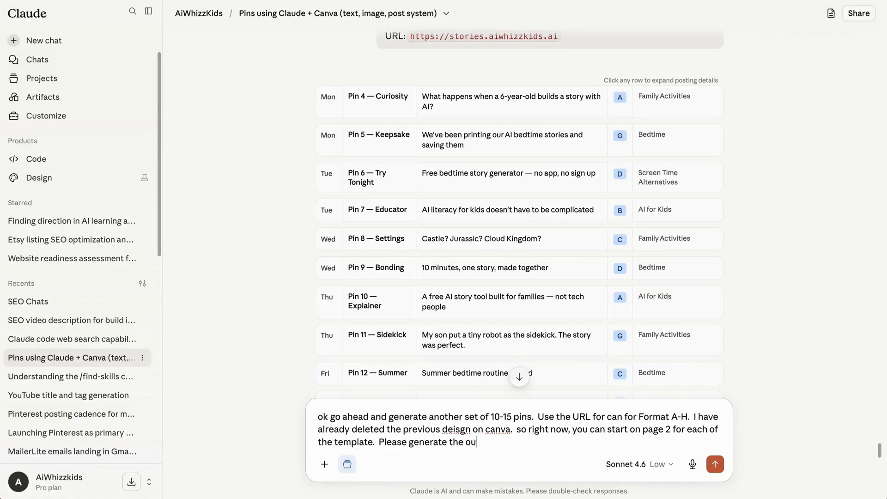
pyautogui.write('tput as you did as above')
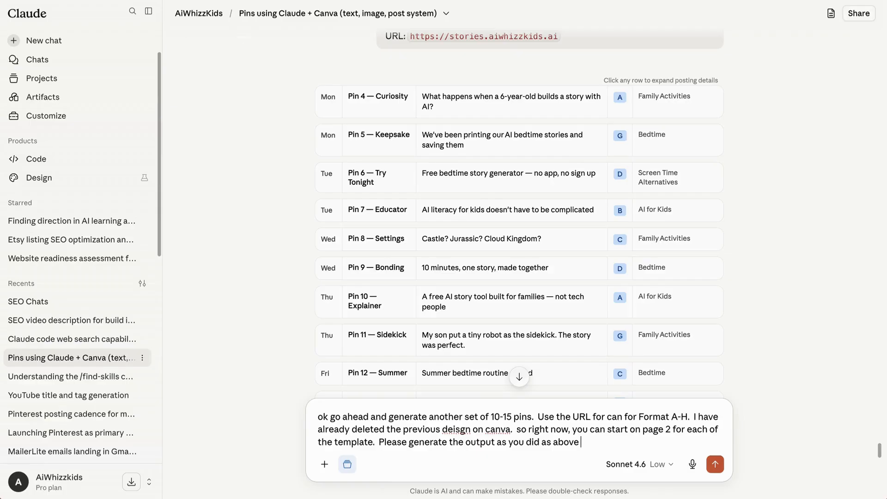
# Step: Finish the request with "with coloums and rows and drop down detail as above" and send it
pyautogui.write(' where')
pyautogui.press('BackSpace')
pyautogui.press('BackSpace')
pyautogui.press('BackSpace')
pyautogui.press('BackSpace')
pyautogui.press('BackSpace')
pyautogui.write('with coloums and rows and dro')
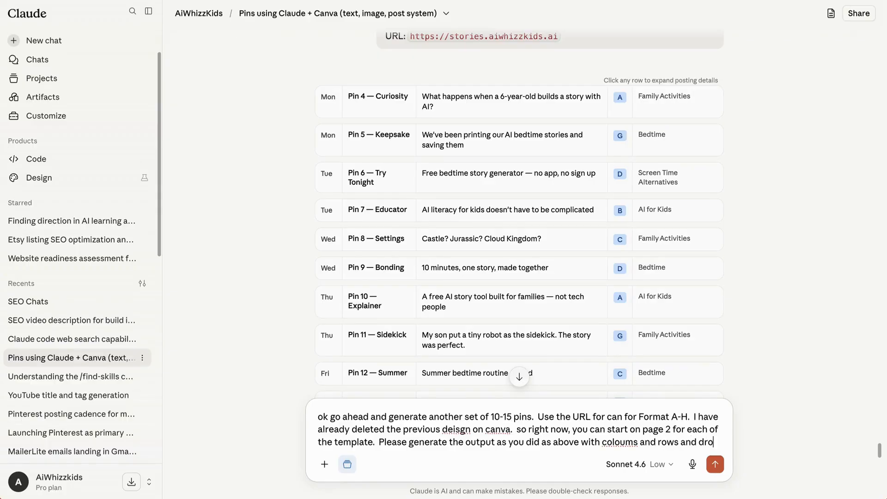
pyautogui.write('pd')
pyautogui.press('BackSpace')
pyautogui.write('down deta')
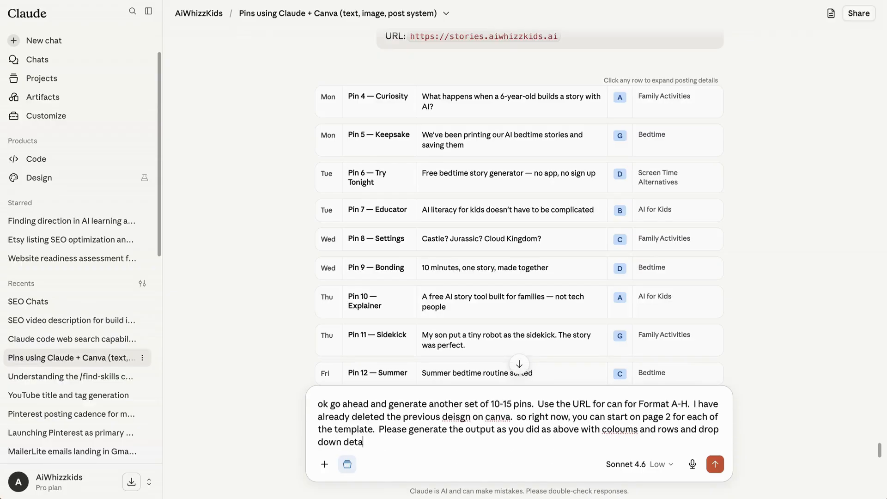
pyautogui.write('il as above')
pyautogui.press('Return')
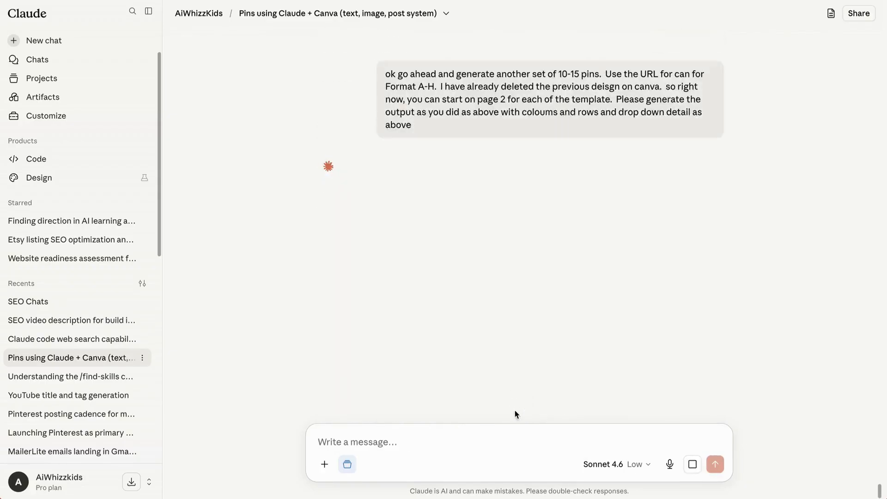
# Step: Review the reply's plan for the new pins, checking hooks, formats and boards against the Format B template in Canva
pyautogui.scroll(15, 585, 338)
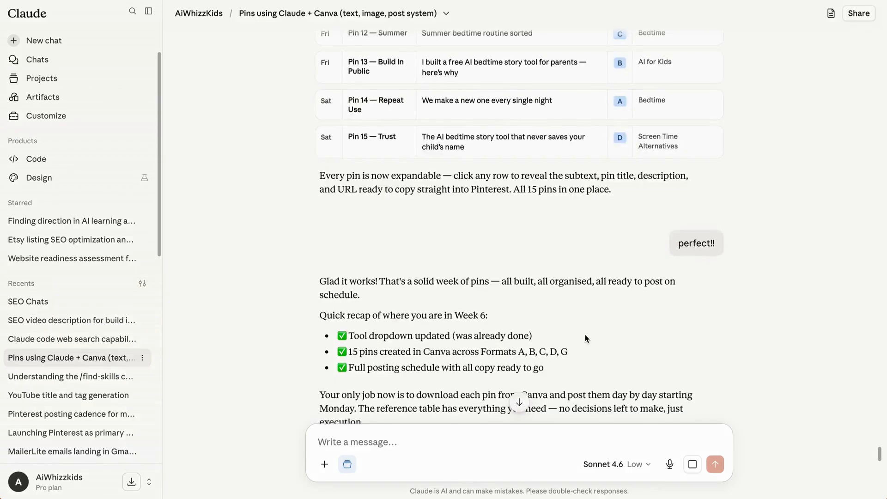
pyautogui.scroll(-8, 586, 338)
pyautogui.scroll(-15, 585, 338)
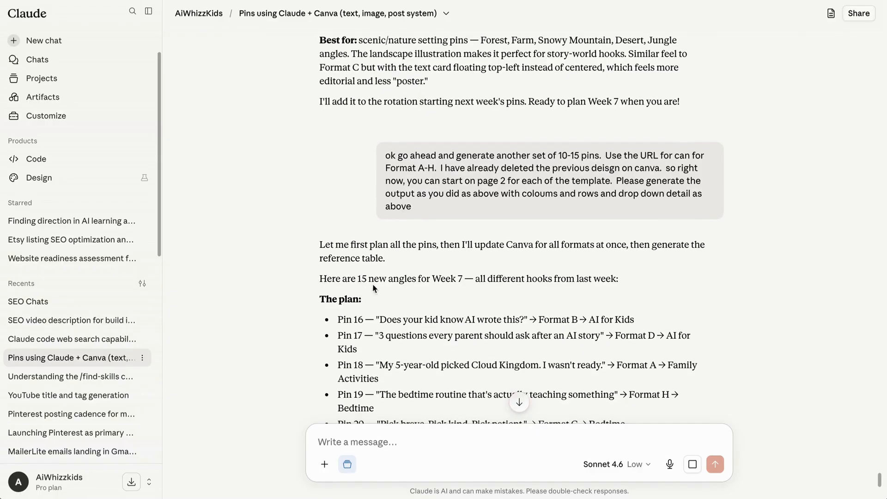
pyautogui.moveTo(469, 283); pyautogui.dragTo(621, 283)
pyautogui.scroll(-5, 620, 283)
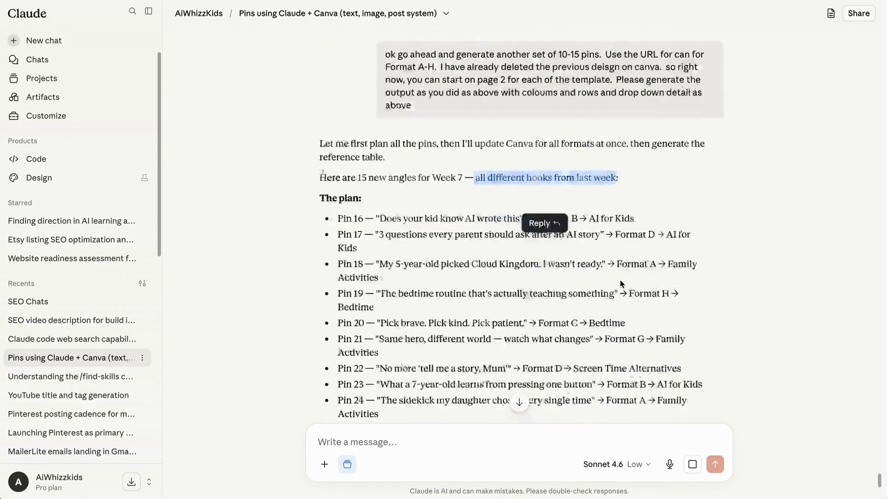
pyautogui.moveTo(344, 124); pyautogui.dragTo(376, 124)
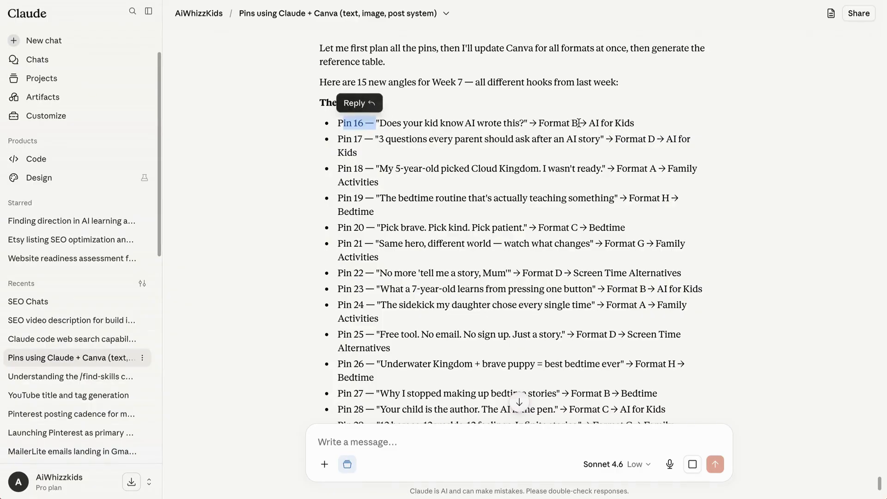
pyautogui.moveTo(590, 123); pyautogui.dragTo(640, 125)
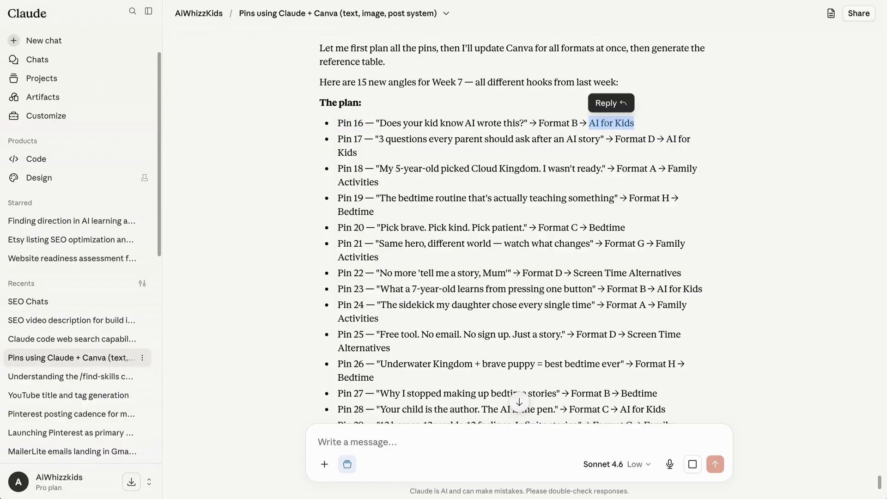
pyautogui.press('super+Tab')
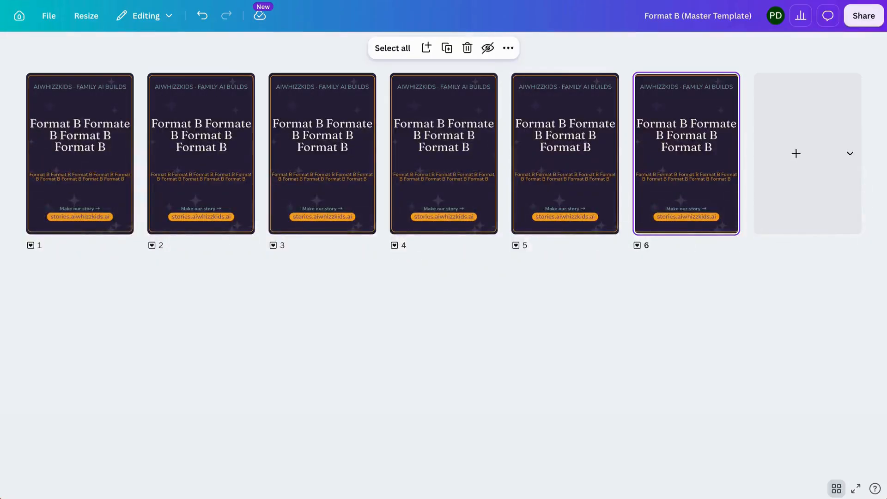
pyautogui.press('super+Tab')
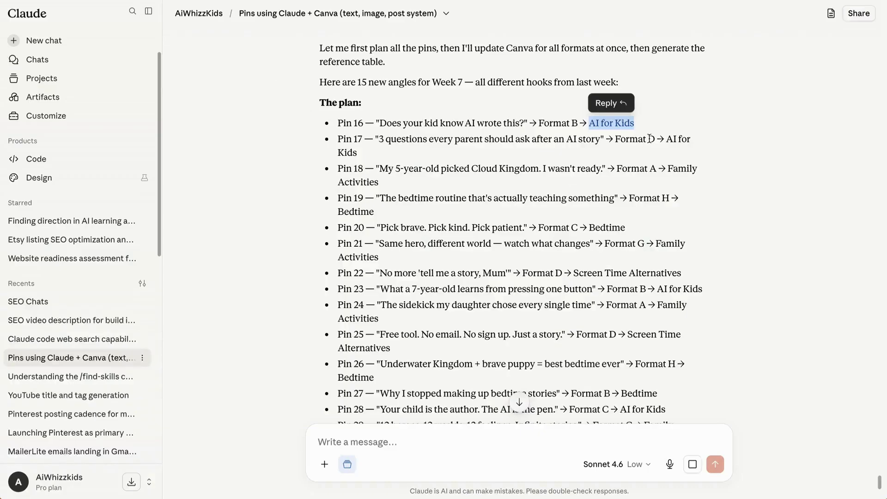
# Step: Review the planned pins' boards and Canva update log in the reply, comparing them with the Format A master template in Canva
pyautogui.click(587, 123)
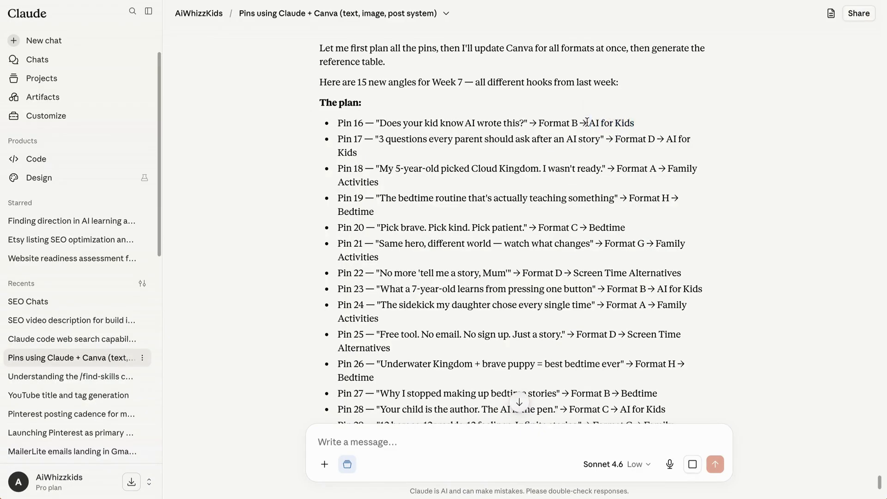
pyautogui.moveTo(588, 123); pyautogui.dragTo(633, 123)
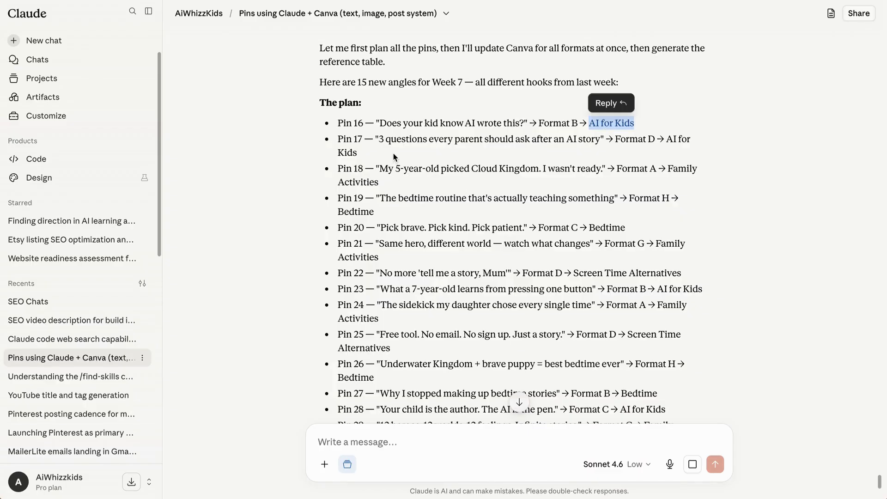
pyautogui.scroll(-4, 393, 152)
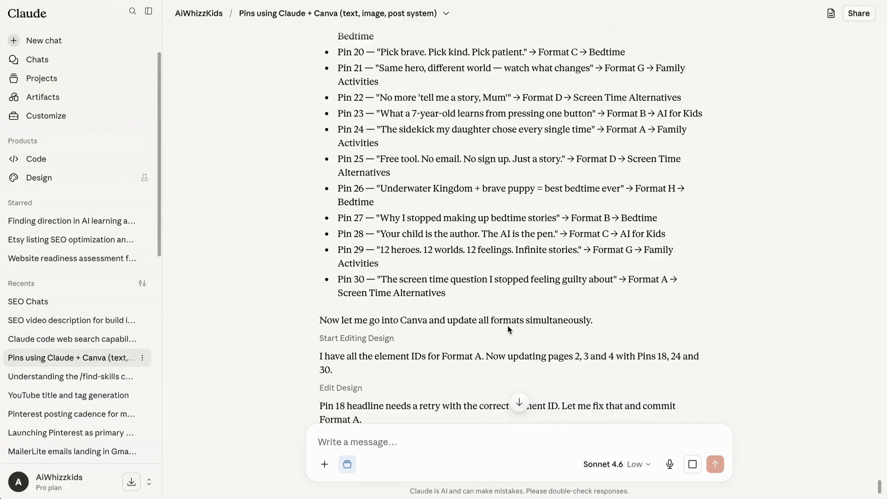
pyautogui.scroll(-2, 370, 333)
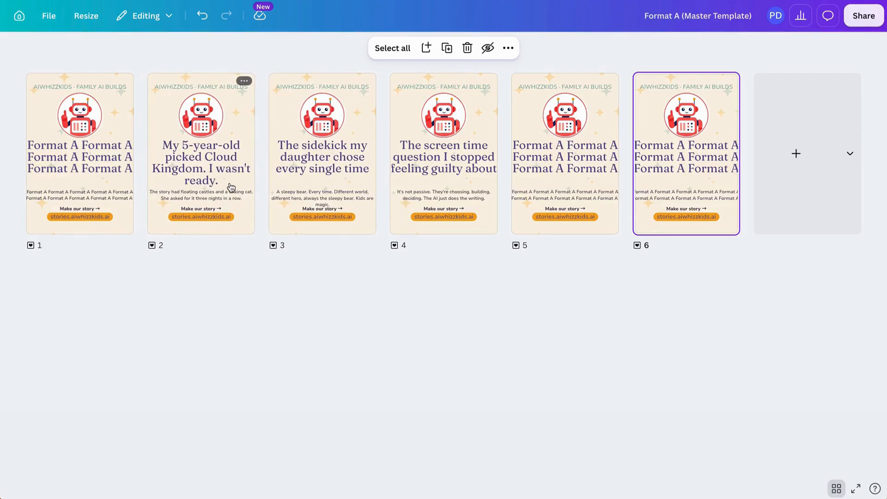
pyautogui.moveTo(224, 168); pyautogui.dragTo(225, 209)
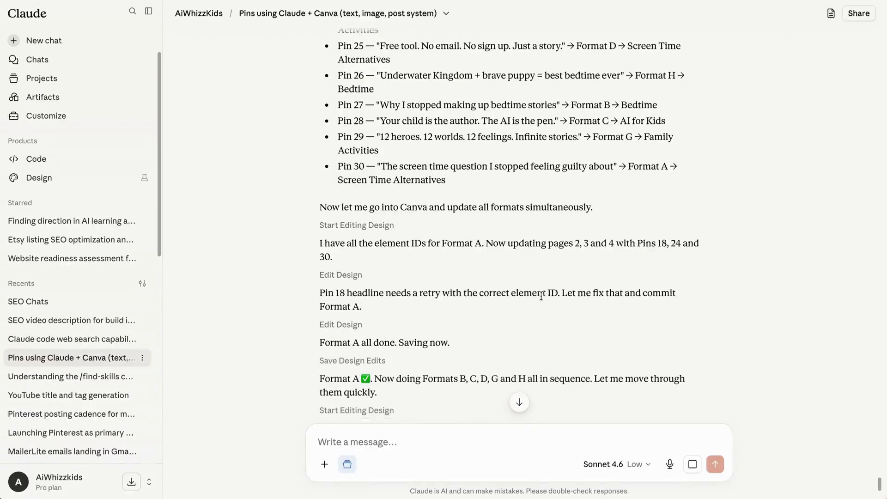
pyautogui.scroll(-2, 542, 296)
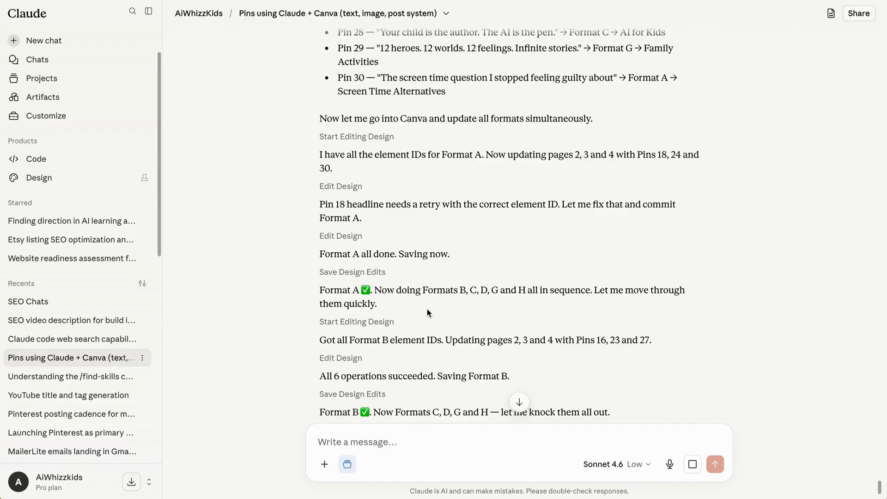
pyautogui.scroll(1, 427, 308)
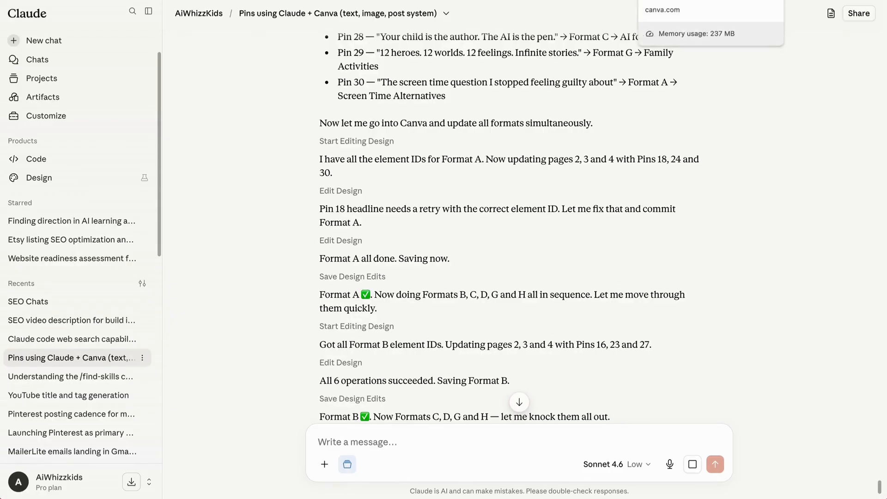
# Step: Recheck the plan from the Pin 16 hook down through the Canva update log
pyautogui.click(711, 2)
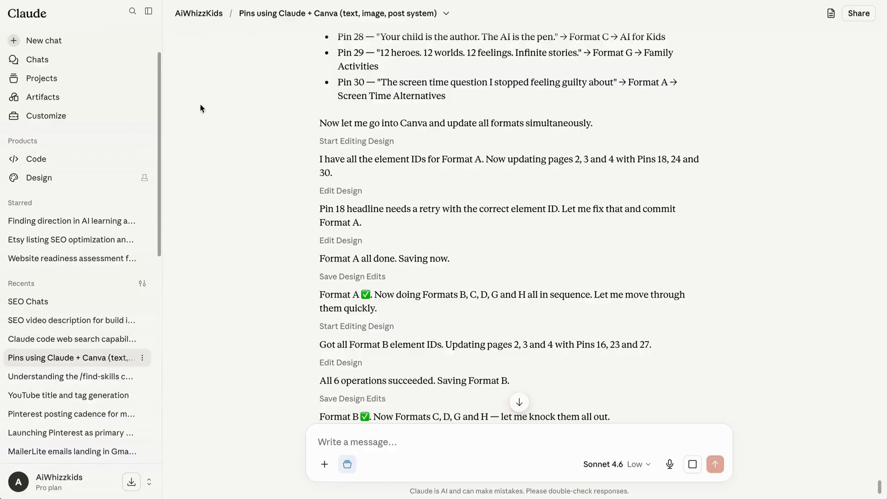
pyautogui.scroll(7, 426, 343)
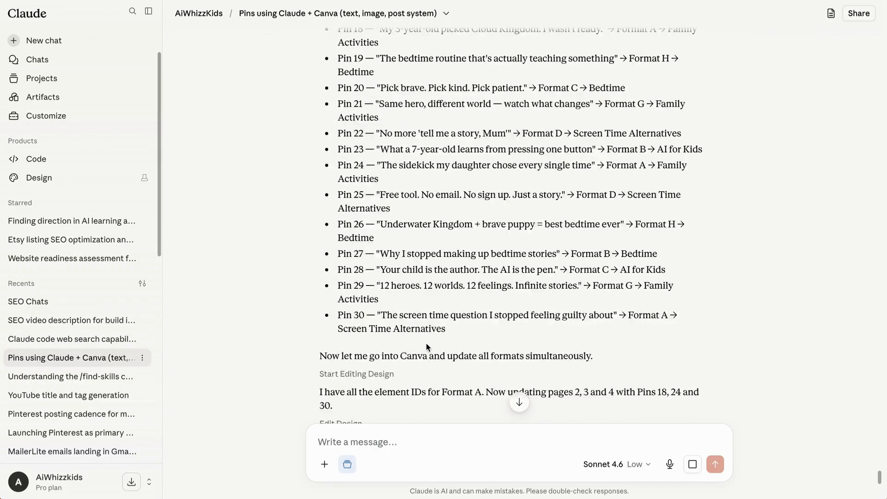
pyautogui.scroll(1, 427, 347)
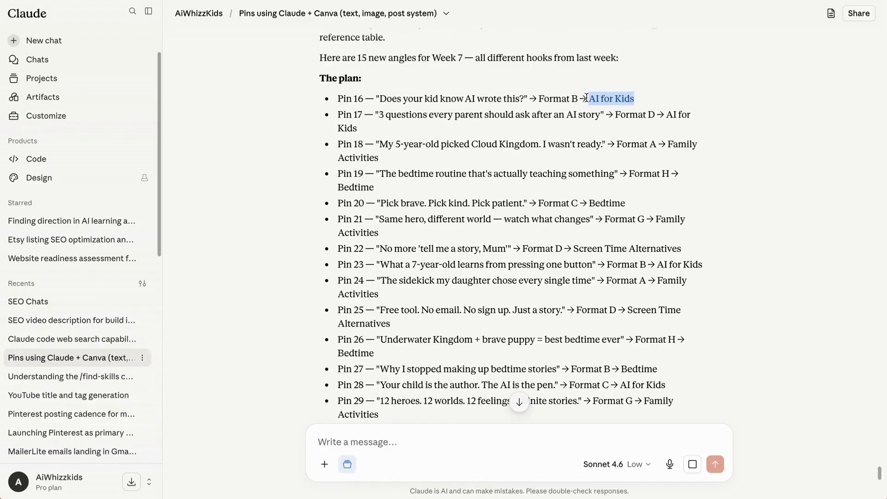
pyautogui.moveTo(379, 99); pyautogui.dragTo(531, 97)
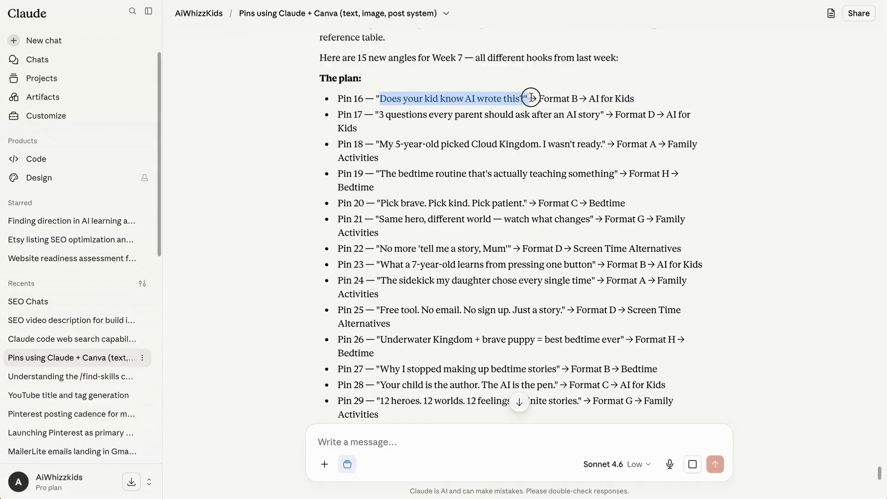
pyautogui.scroll(-5, 642, 337)
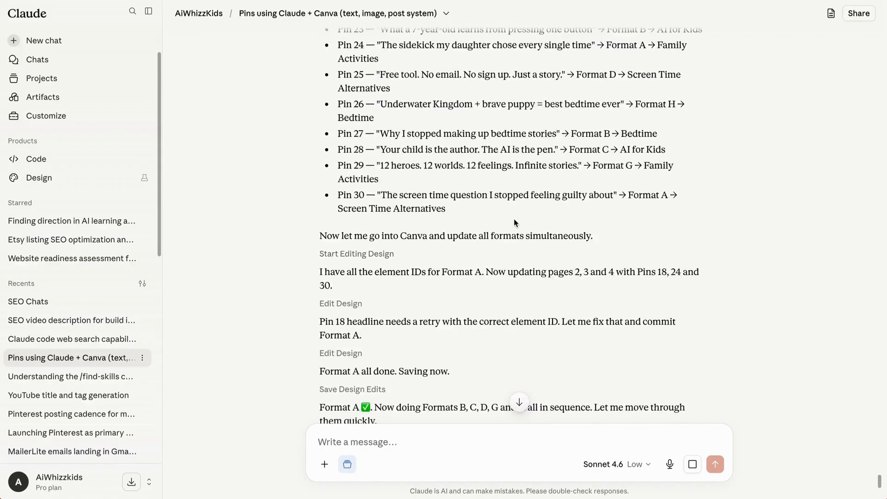
pyautogui.scroll(-5, 514, 218)
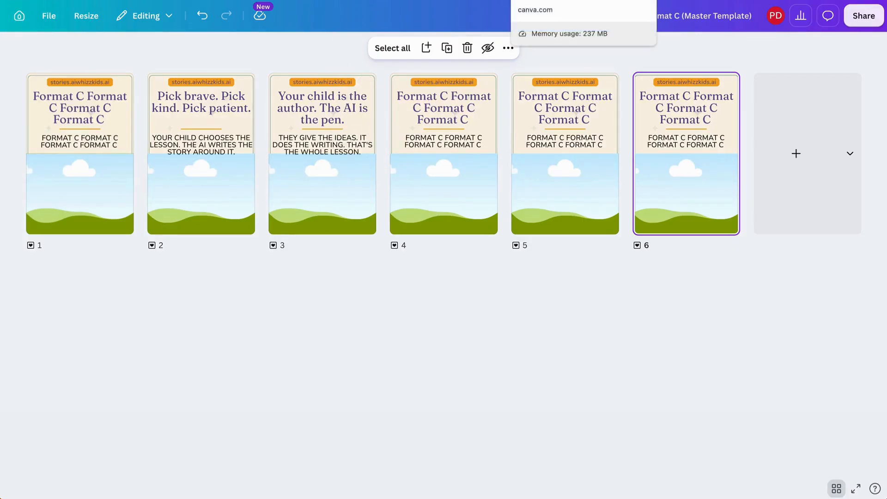
# Step: Compare the reply's completed formats with the updated pages in the Format A, B, C, D and G master templates in Canva
pyautogui.hotkey('ctrl', 'Tab')
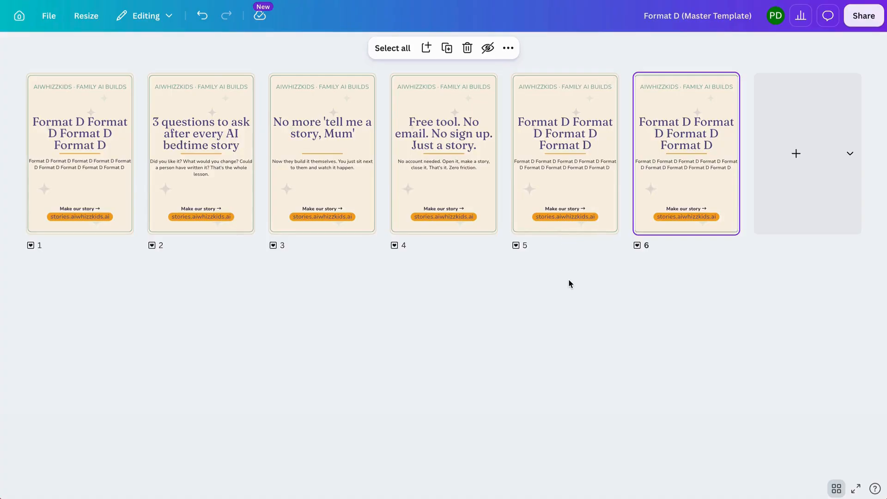
pyautogui.hotkey('alt', 'Tab')
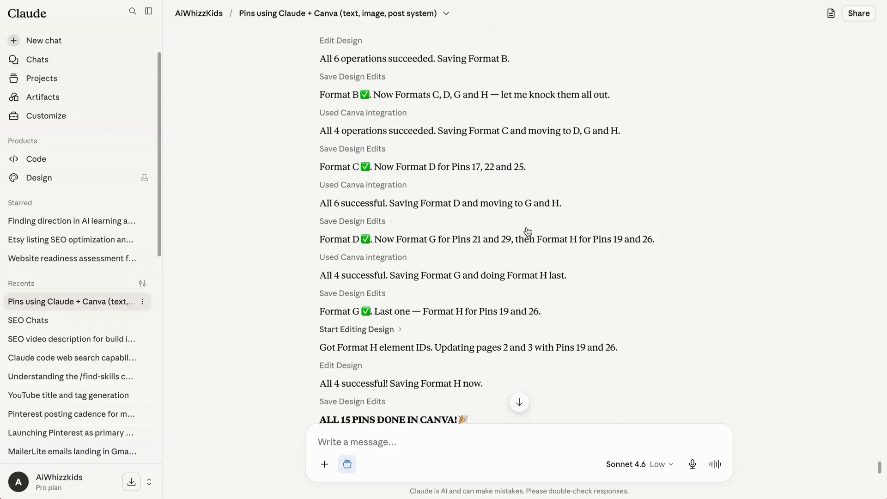
pyautogui.scroll(10, 527, 231)
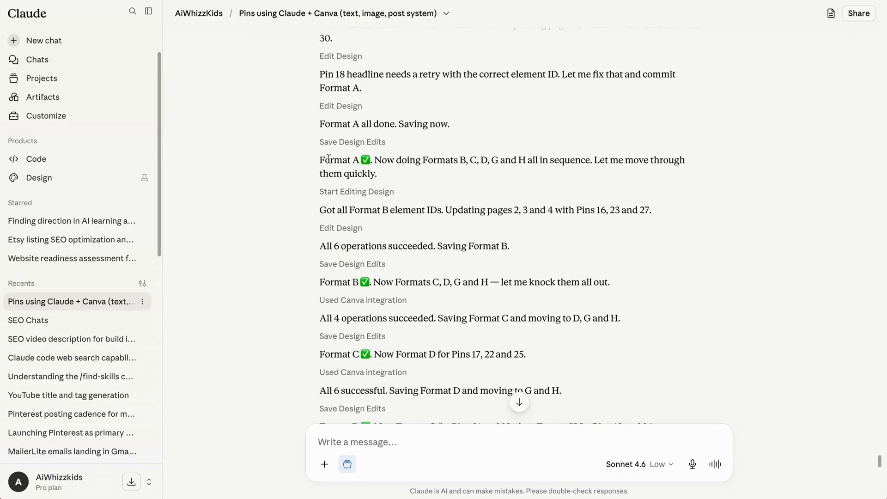
pyautogui.moveTo(320, 160); pyautogui.dragTo(371, 162)
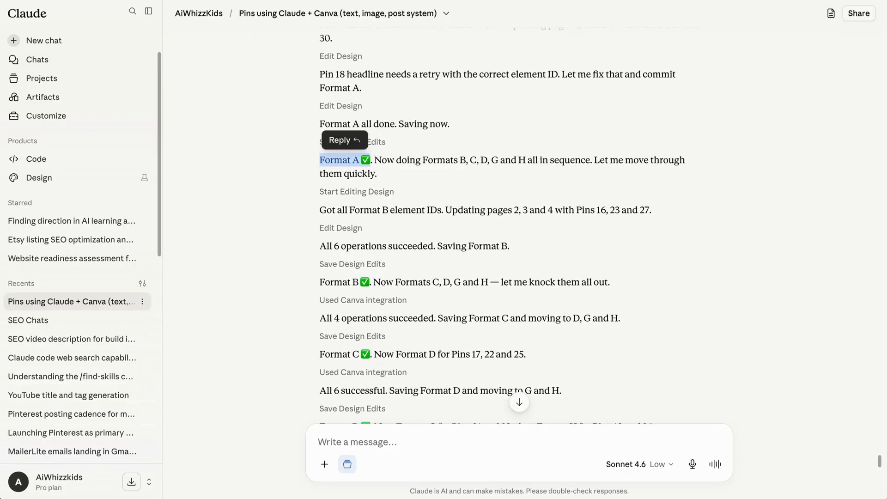
pyautogui.hotkey('alt', 'Tab')
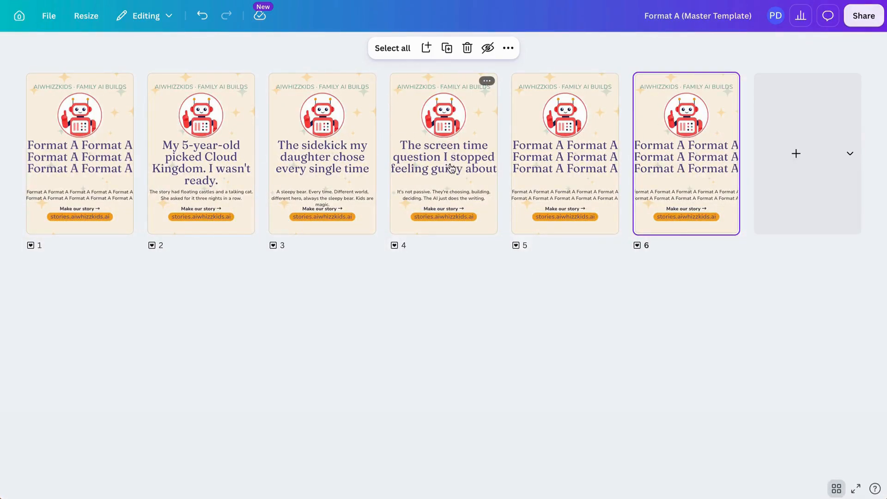
pyautogui.hotkey('alt', 'Tab')
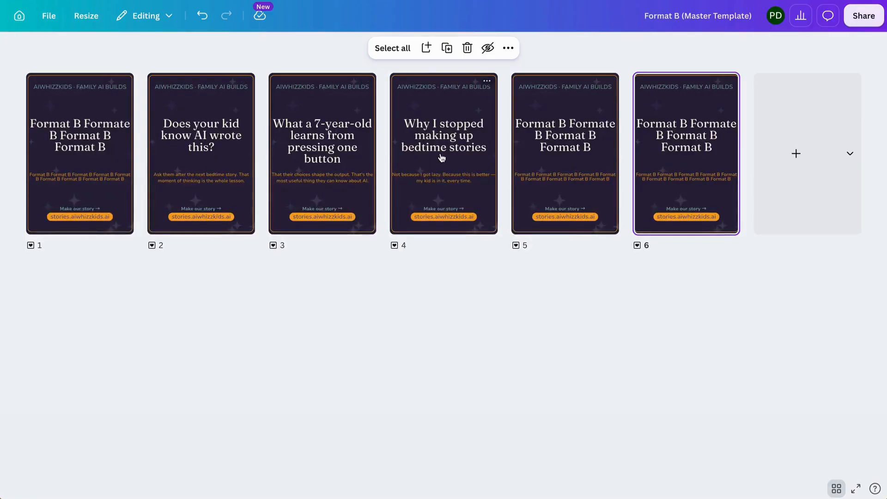
pyautogui.hotkey('alt', 'Tab')
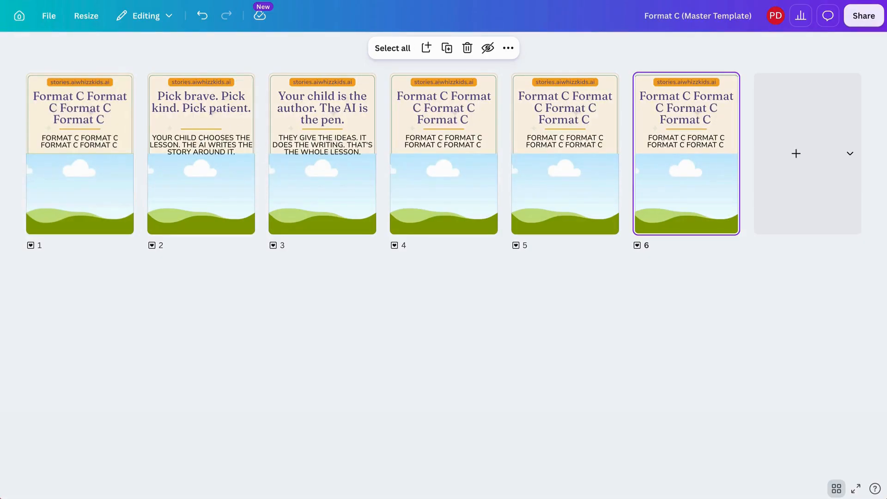
pyautogui.hotkey('alt', 'Tab')
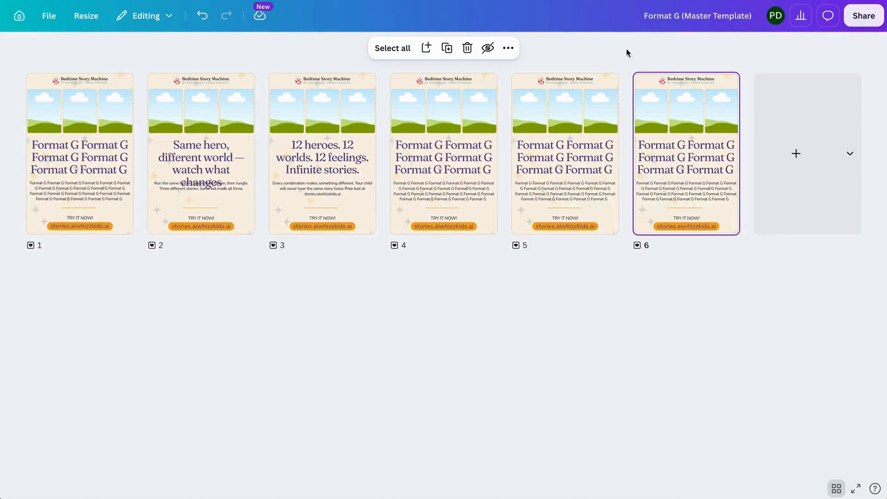
# Step: Inspect the headline and subtext layout on page 2 of the Format G template at larger size, and return to the page grid
pyautogui.click(200, 156)
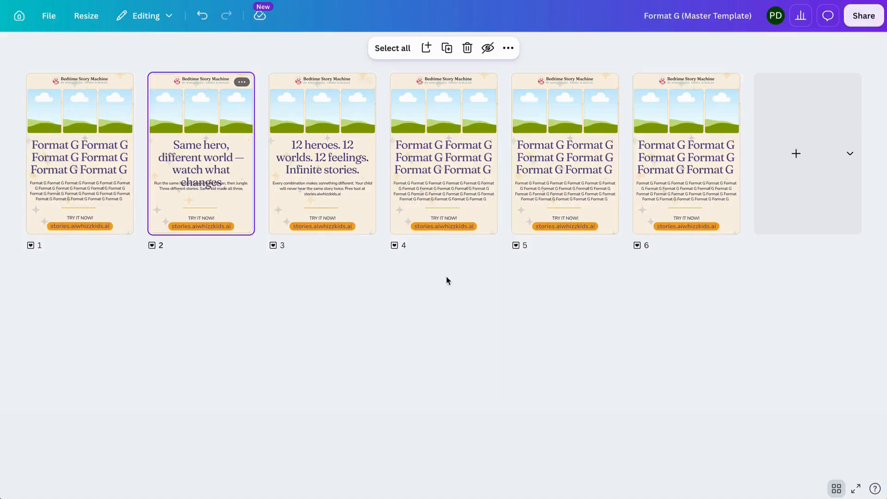
pyautogui.click(836, 488)
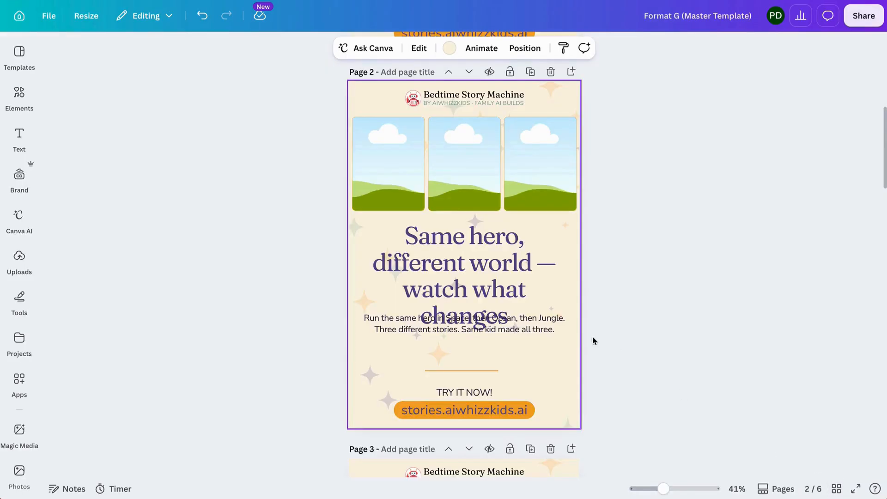
pyautogui.click(837, 490)
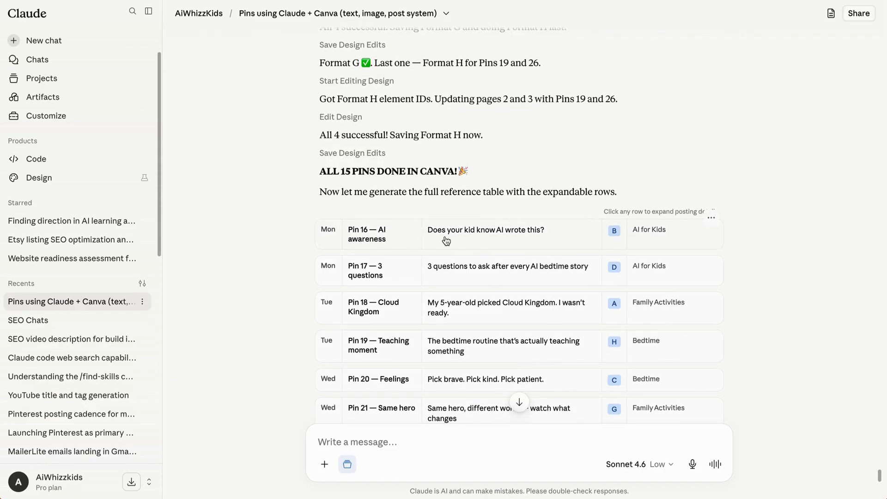
# Step: Switch to Claude and expand the Pin 16, Pin 17 and Pin 18 rows in the reference table to read their posting details
pyautogui.click(675, 248)
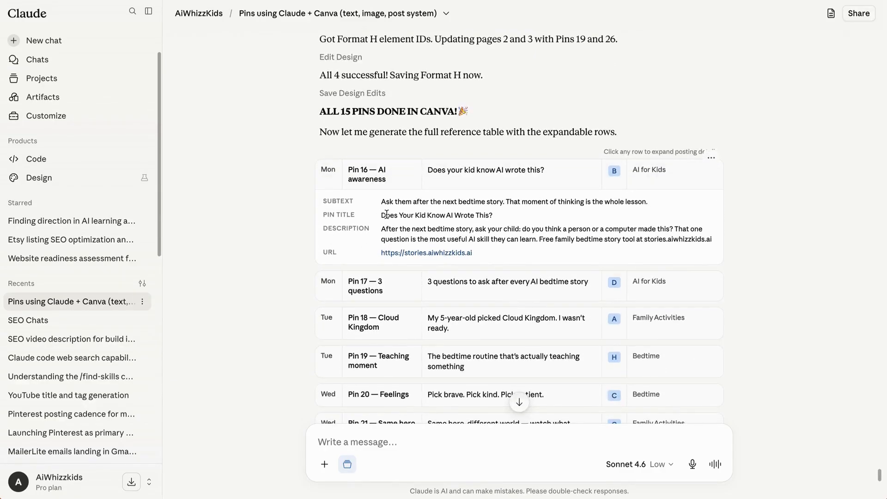
pyautogui.moveTo(383, 215); pyautogui.dragTo(493, 217)
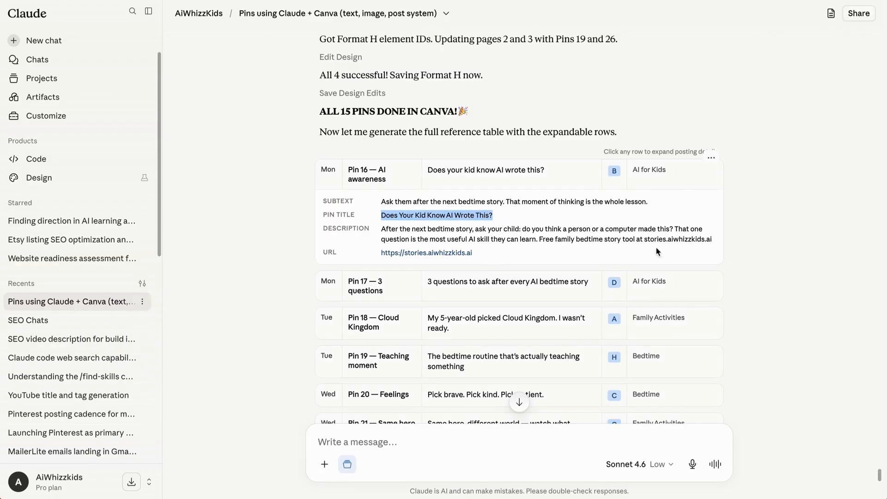
pyautogui.moveTo(512, 258); pyautogui.dragTo(387, 229)
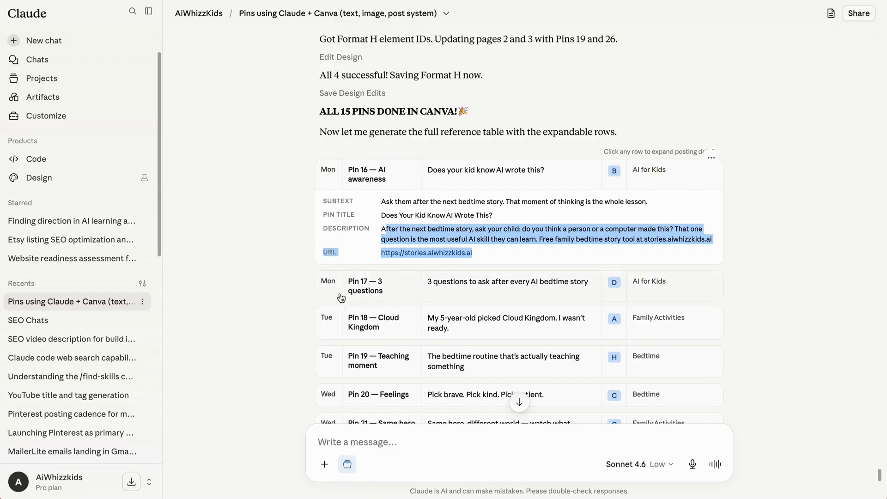
pyautogui.click(341, 295)
pyautogui.scroll(-3, 492, 338)
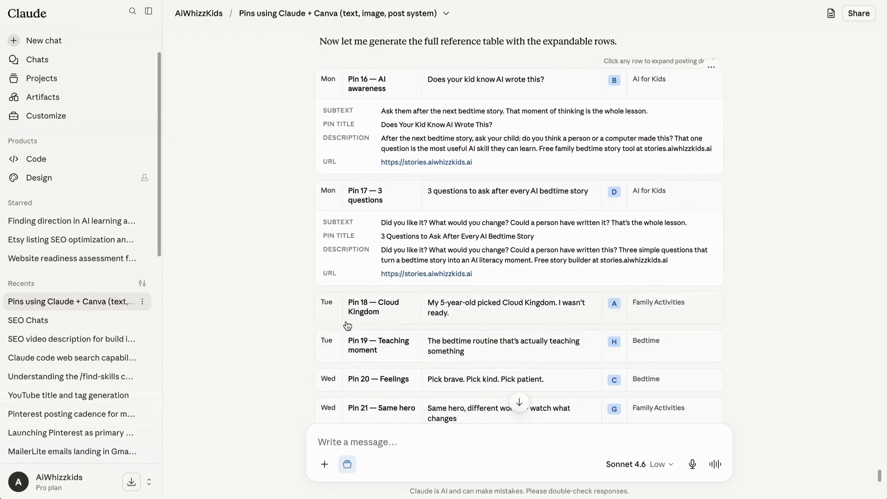
pyautogui.click(341, 317)
pyautogui.scroll(-4, 539, 348)
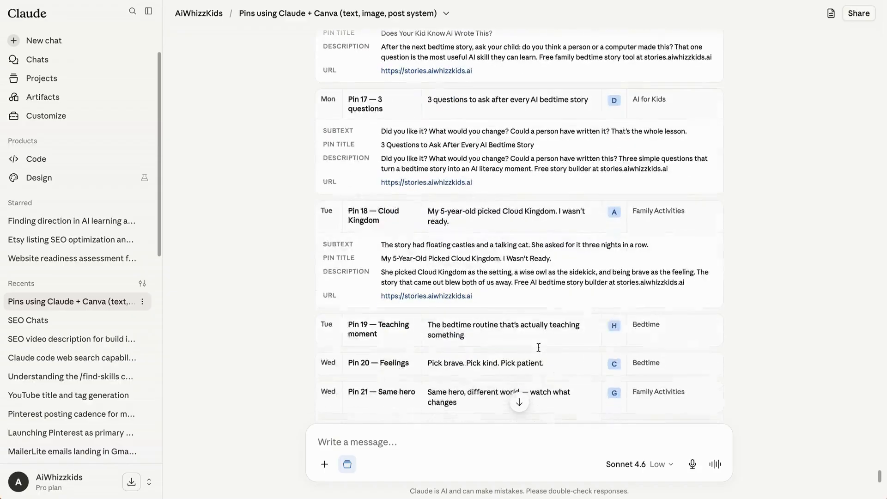
# Step: Look through the whole reference table down to Pin 30 and the reply's closing summary
pyautogui.scroll(-1, 539, 348)
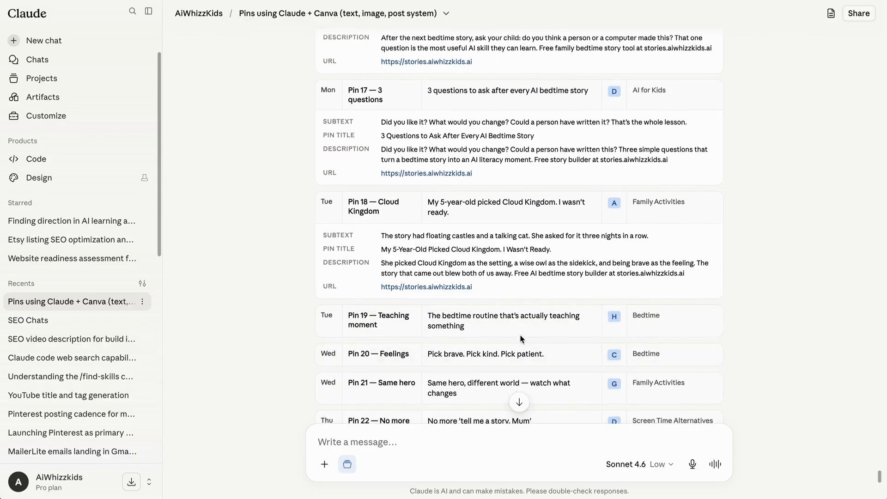
pyautogui.scroll(-4, 527, 337)
pyautogui.scroll(10, 527, 337)
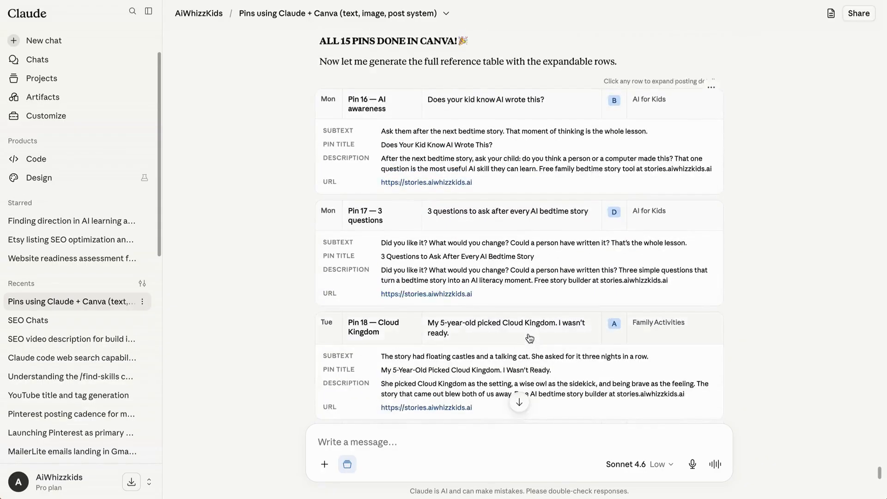
pyautogui.scroll(-15, 529, 338)
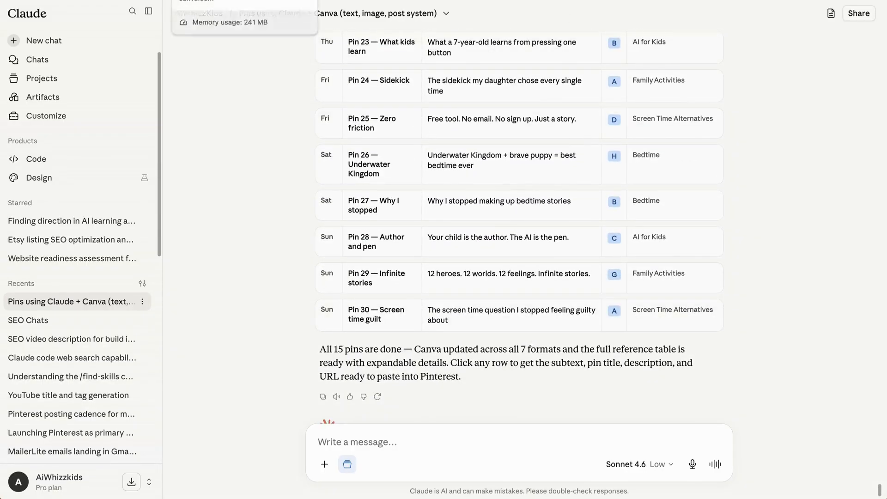
# Step: Switch to Canva's Pins project folder and go back to the Format G master template
pyautogui.click(217, 0)
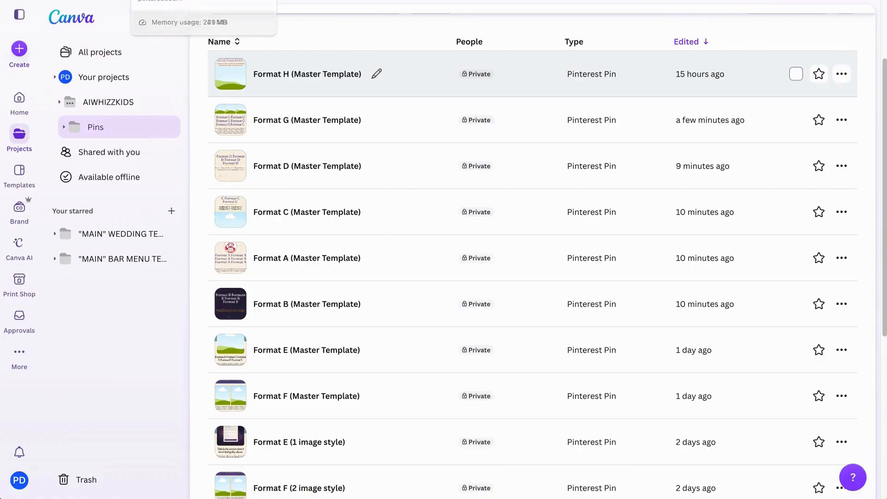
pyautogui.click(194, 0)
pyautogui.click(240, 0)
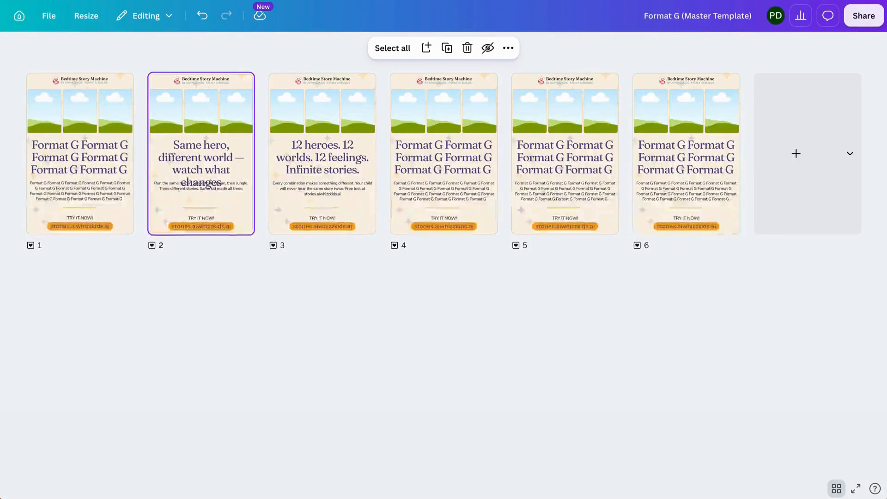